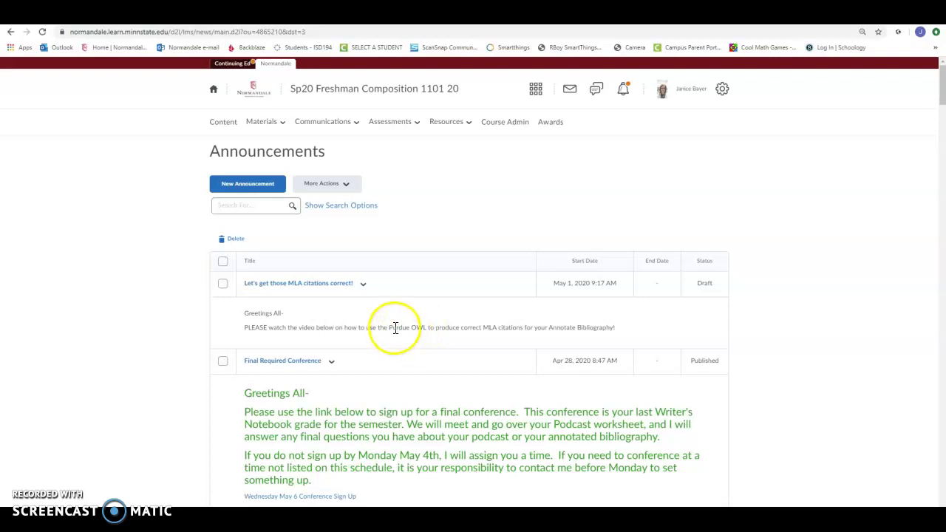
Search Google for "purdue owl mla citation" in a new tab and open the Purdue Writing Lab's MLA Formatting and Style Guide.
{"action": "key", "text": "ctrl+t"}
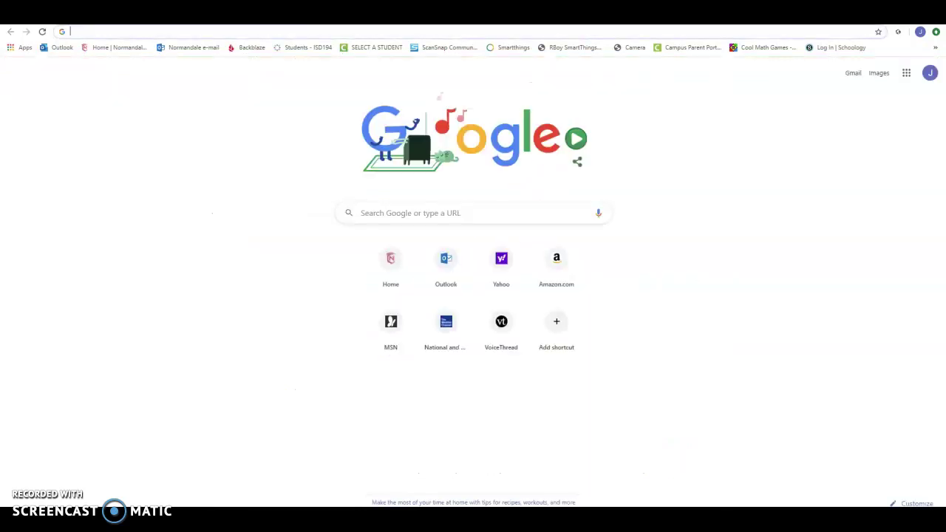
{"action": "left_click", "coordinate": [501, 212]}
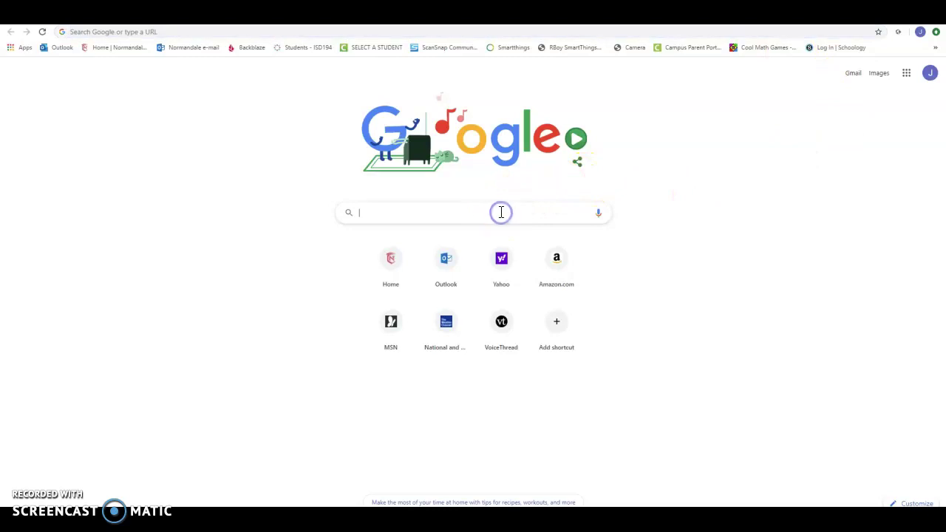
{"action": "type", "text": "pur"}
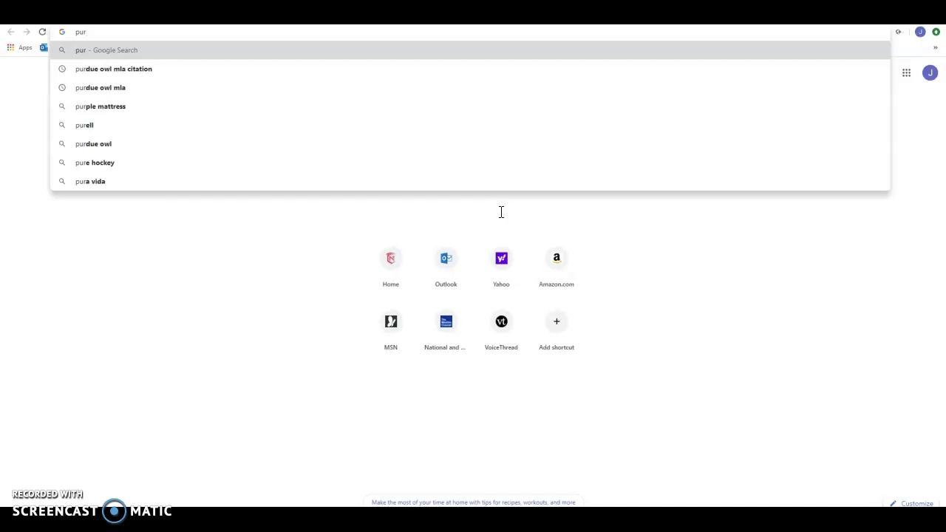
{"action": "left_click", "coordinate": [102, 71]}
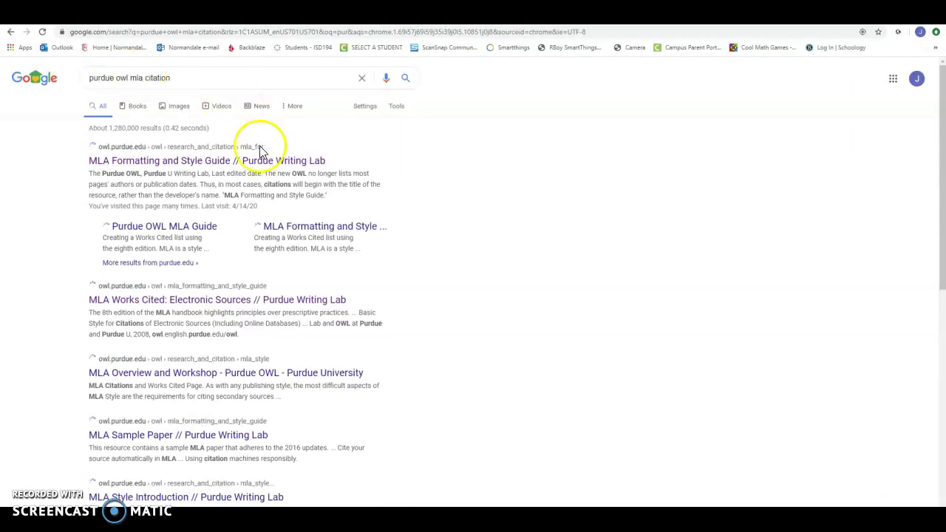
{"action": "left_click", "coordinate": [207, 168]}
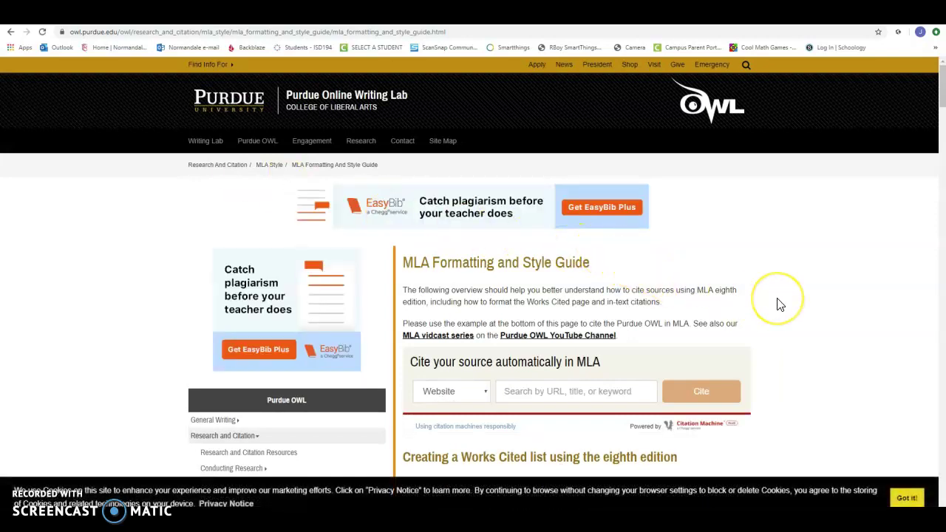
Open the "MLA In-Text Citations: The Basics" page and review its basic rules, author-page style and print-source examples.
{"action": "scroll", "coordinate": [780, 305], "scroll_direction": "down", "scroll_amount": 1}
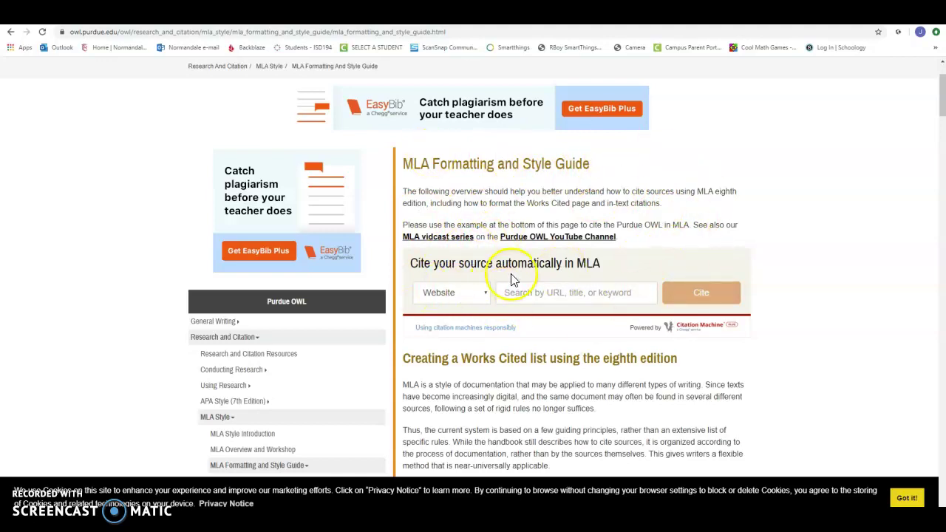
{"action": "scroll", "coordinate": [816, 284], "scroll_direction": "down", "scroll_amount": 1}
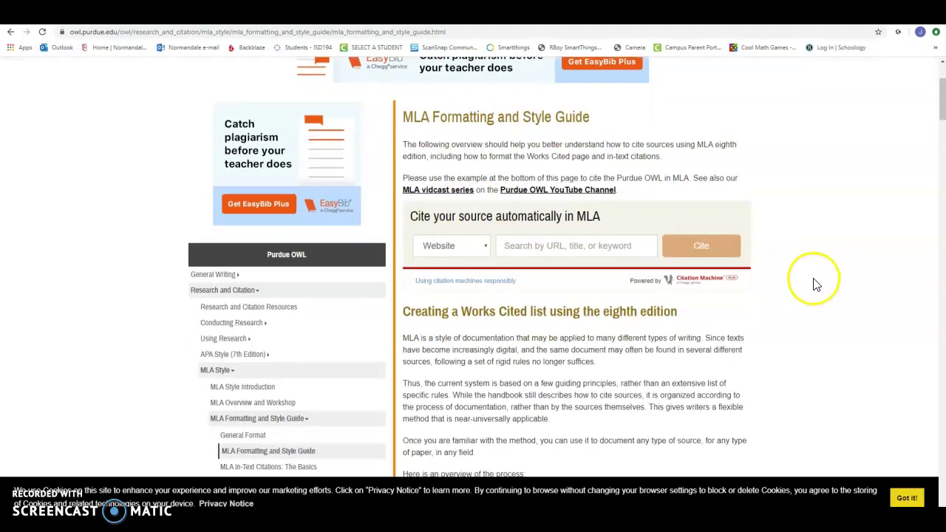
{"action": "scroll", "coordinate": [817, 283], "scroll_direction": "down", "scroll_amount": 3}
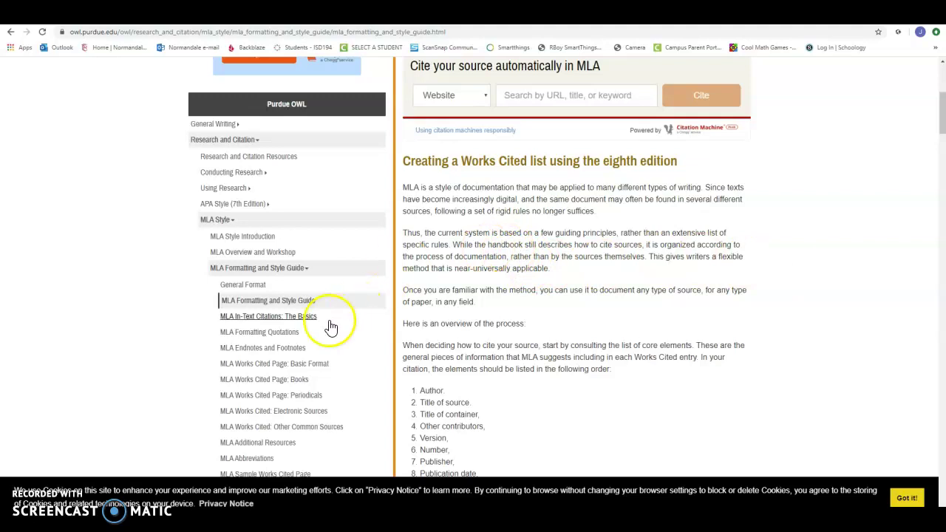
{"action": "left_click", "coordinate": [283, 317]}
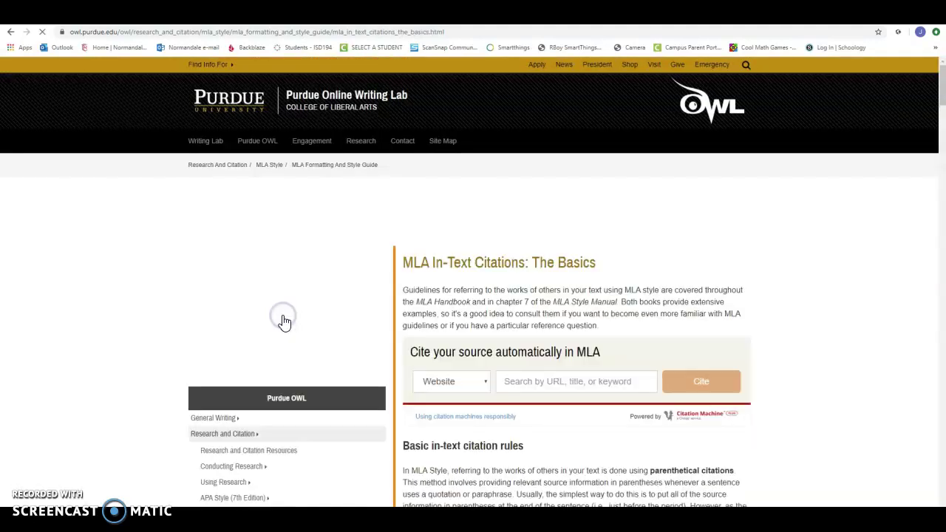
{"action": "scroll", "coordinate": [789, 332], "scroll_direction": "down", "scroll_amount": 3}
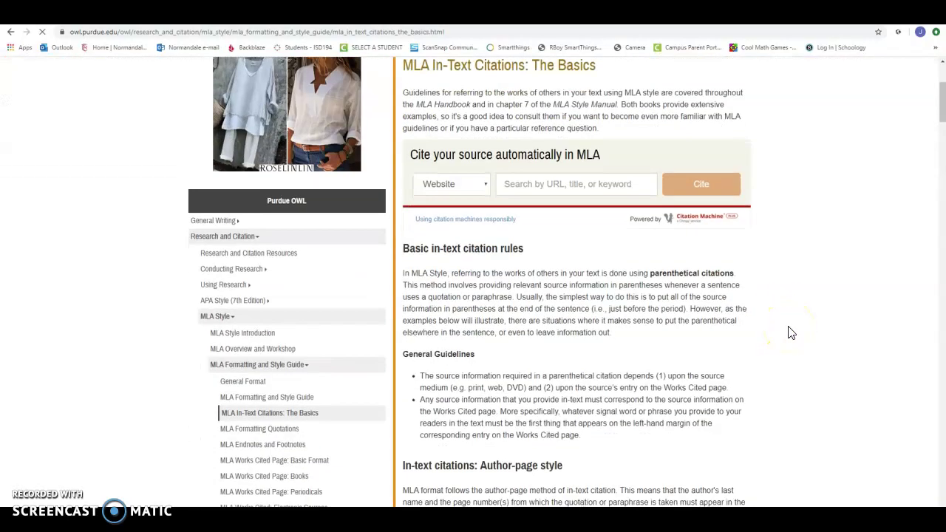
{"action": "scroll", "coordinate": [789, 332], "scroll_direction": "down", "scroll_amount": 2}
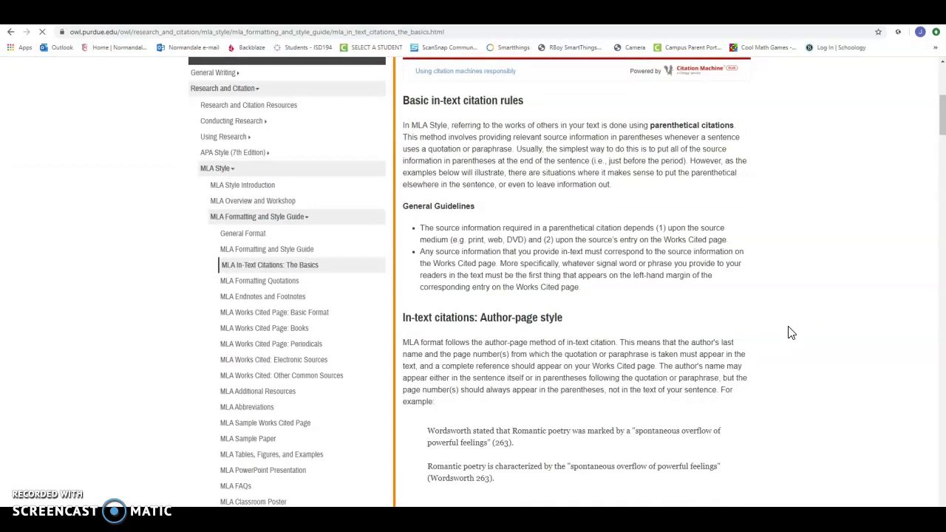
{"action": "scroll", "coordinate": [789, 332], "scroll_direction": "down", "scroll_amount": 1}
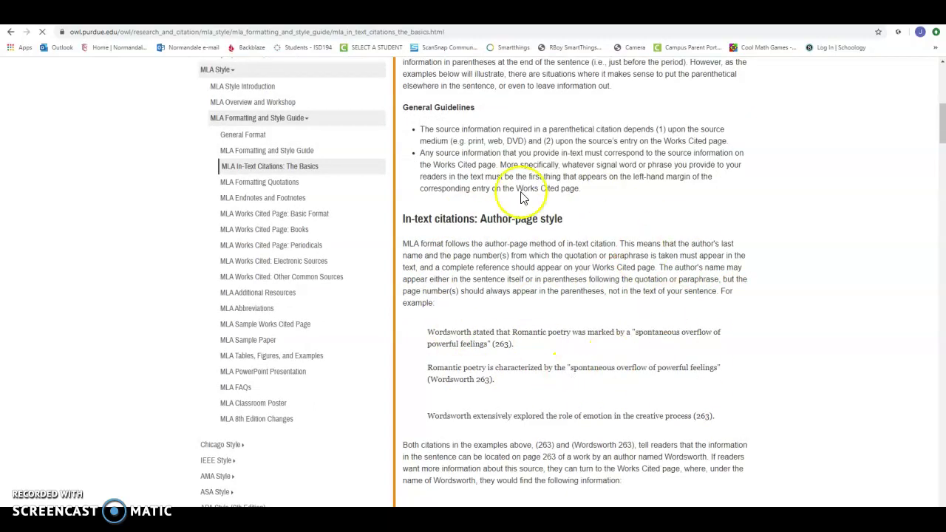
{"action": "scroll", "coordinate": [697, 355], "scroll_direction": "down", "scroll_amount": 5}
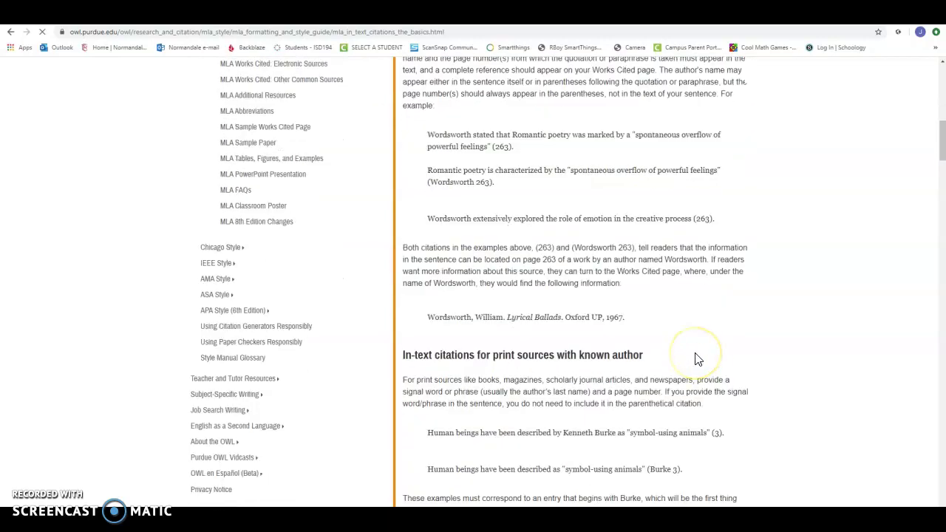
{"action": "scroll", "coordinate": [696, 353], "scroll_direction": "down", "scroll_amount": 1}
Open the "MLA Formatting Quotations" page and review the guidelines for short and long quotations.
{"action": "scroll", "coordinate": [696, 353], "scroll_direction": "up", "scroll_amount": 5}
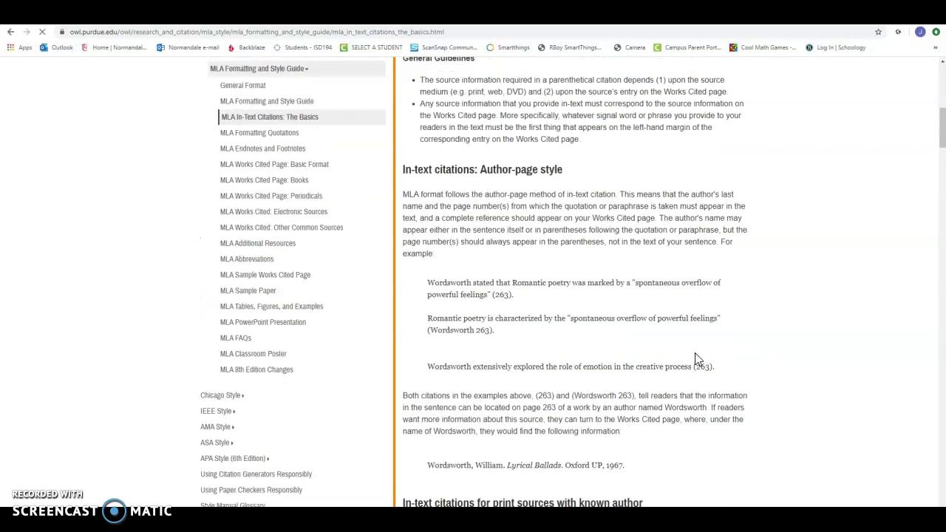
{"action": "scroll", "coordinate": [697, 360], "scroll_direction": "up", "scroll_amount": 3}
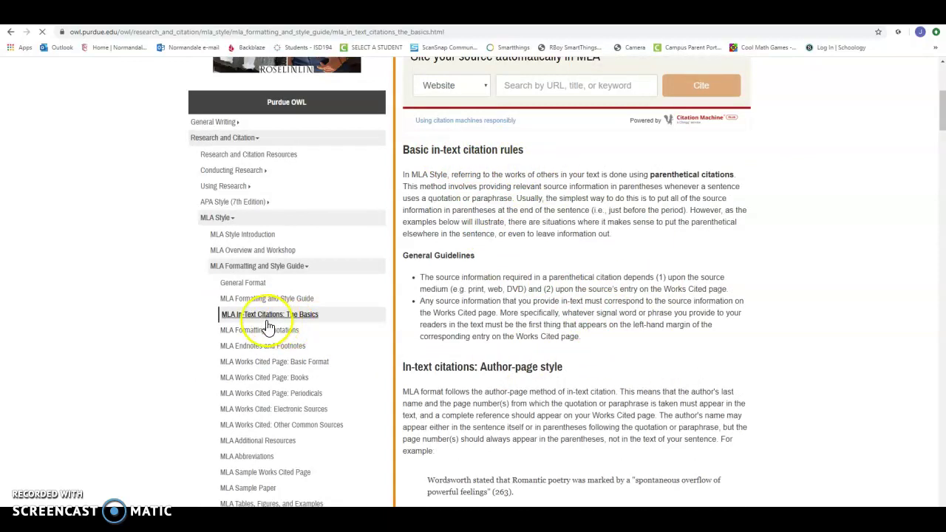
{"action": "left_click", "coordinate": [264, 334]}
{"action": "scroll", "coordinate": [684, 388], "scroll_direction": "down", "scroll_amount": 3}
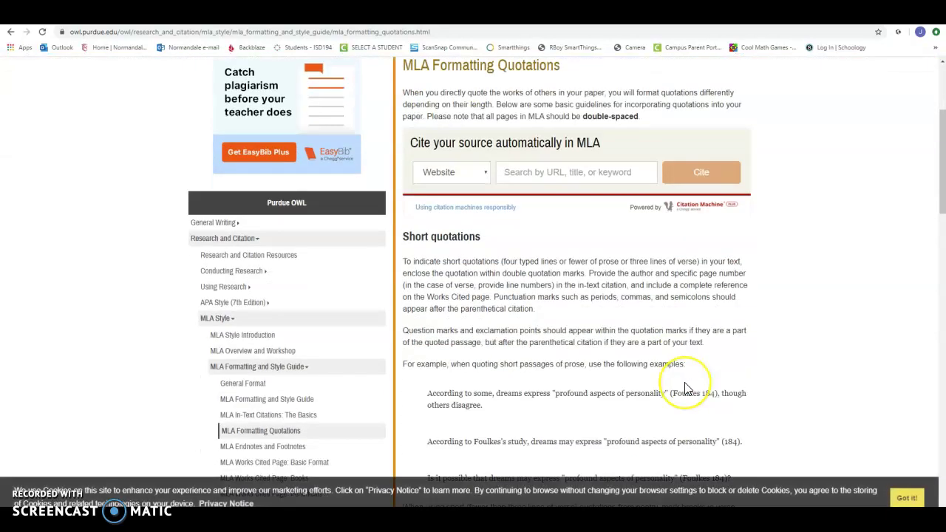
{"action": "scroll", "coordinate": [685, 387], "scroll_direction": "down", "scroll_amount": 6}
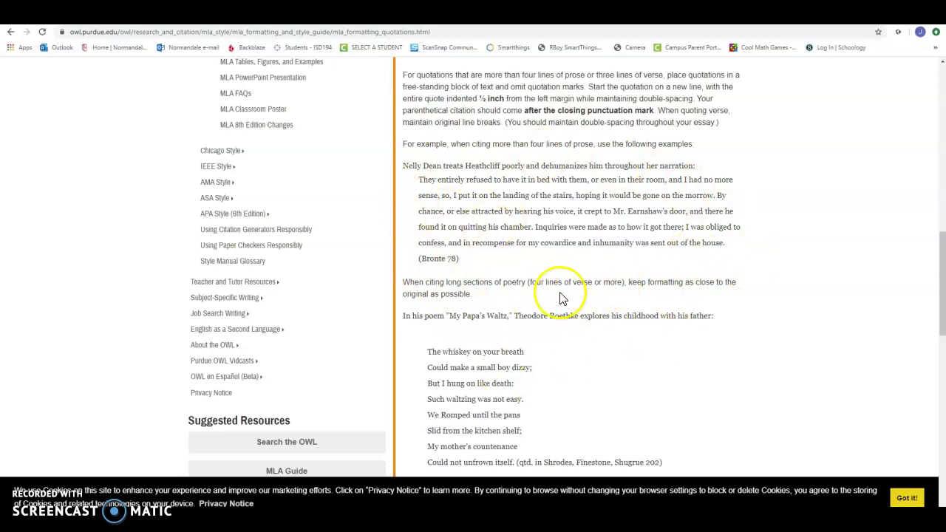
Open the "MLA Works Cited Page: Basic Format" page at its basic rules and dismiss the cookie notice.
{"action": "scroll", "coordinate": [304, 258], "scroll_direction": "up", "scroll_amount": 3}
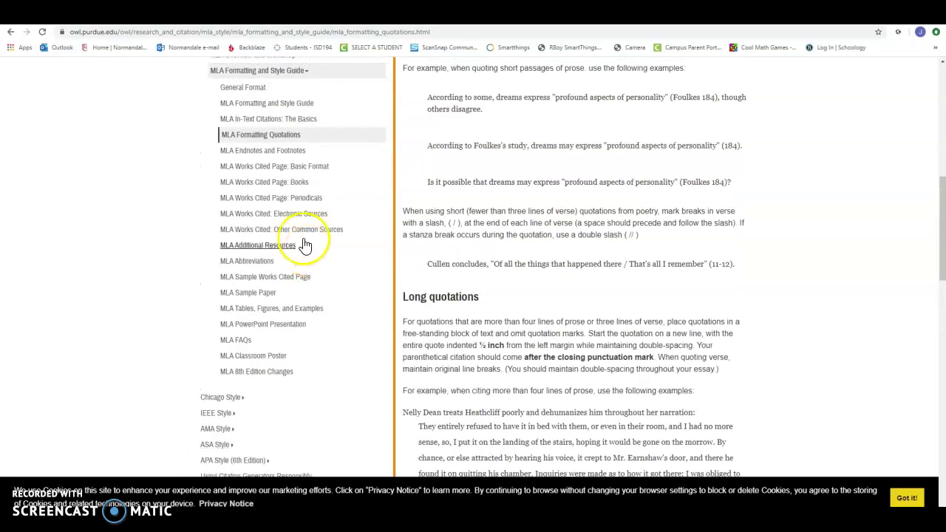
{"action": "left_click", "coordinate": [270, 170]}
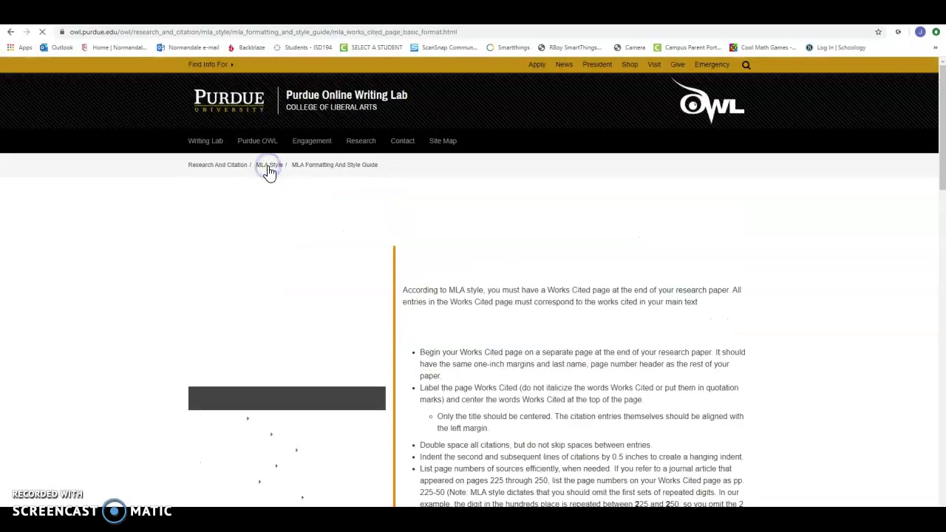
{"action": "scroll", "coordinate": [740, 255], "scroll_direction": "down", "scroll_amount": 3}
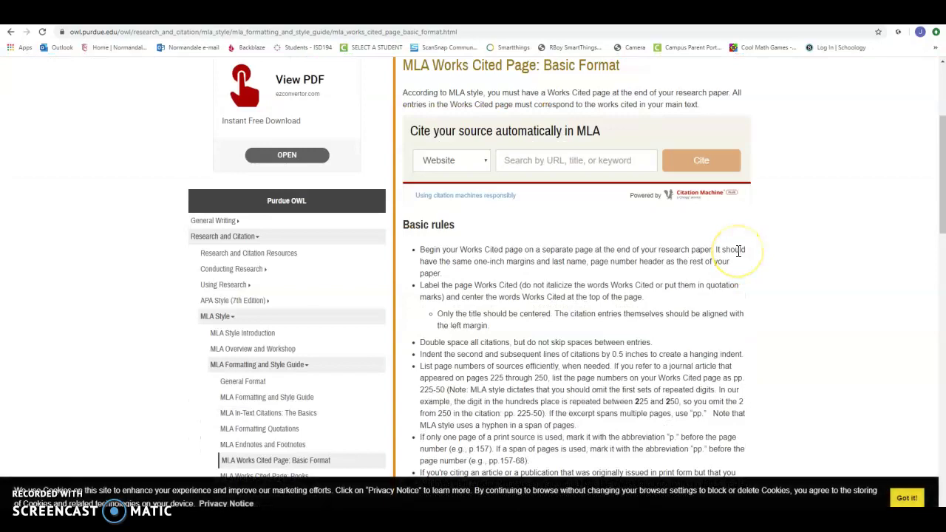
{"action": "scroll", "coordinate": [740, 252], "scroll_direction": "down", "scroll_amount": 2}
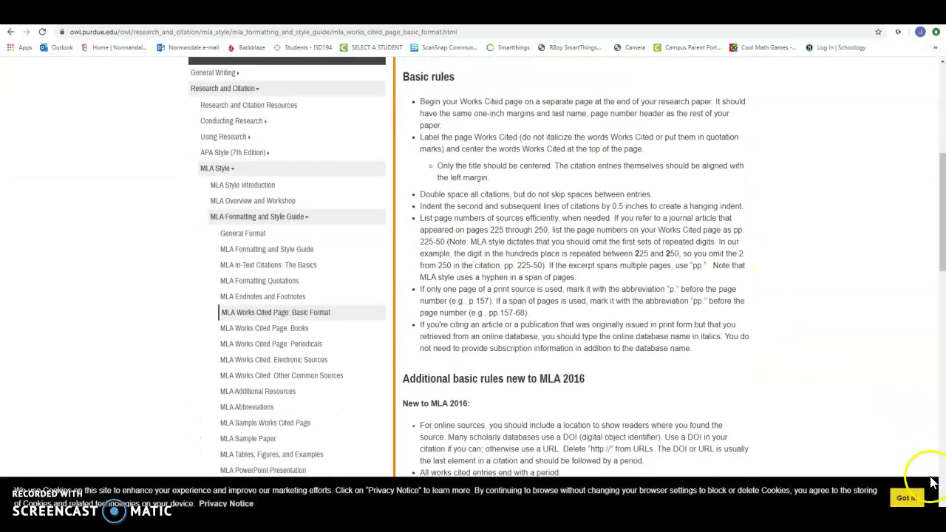
{"action": "left_click", "coordinate": [907, 497]}
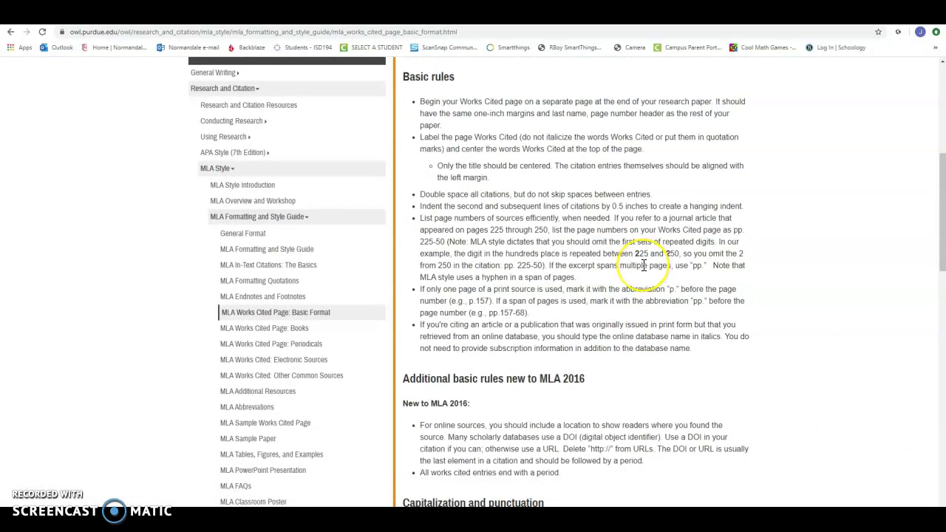
Look through the Works Cited rules on capitalization, author names and works with no known author, and return to the basic rules.
{"action": "scroll", "coordinate": [628, 222], "scroll_direction": "down", "scroll_amount": 3}
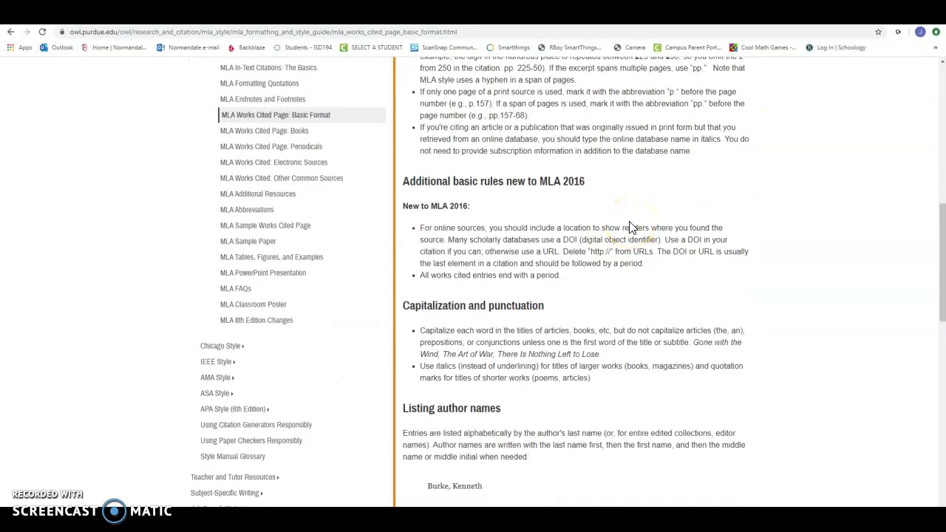
{"action": "scroll", "coordinate": [610, 219], "scroll_direction": "down", "scroll_amount": 3}
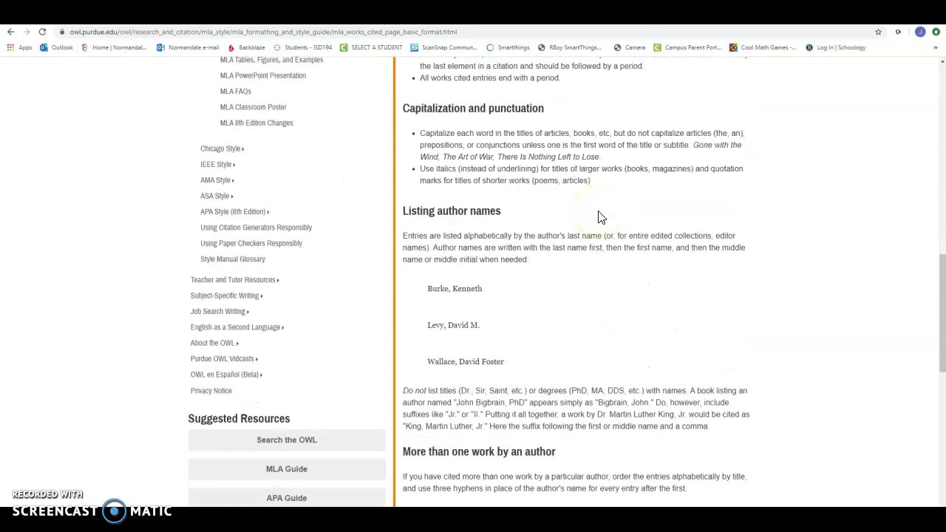
{"action": "scroll", "coordinate": [600, 218], "scroll_direction": "down", "scroll_amount": 3}
{"action": "scroll", "coordinate": [601, 217], "scroll_direction": "down", "scroll_amount": 3}
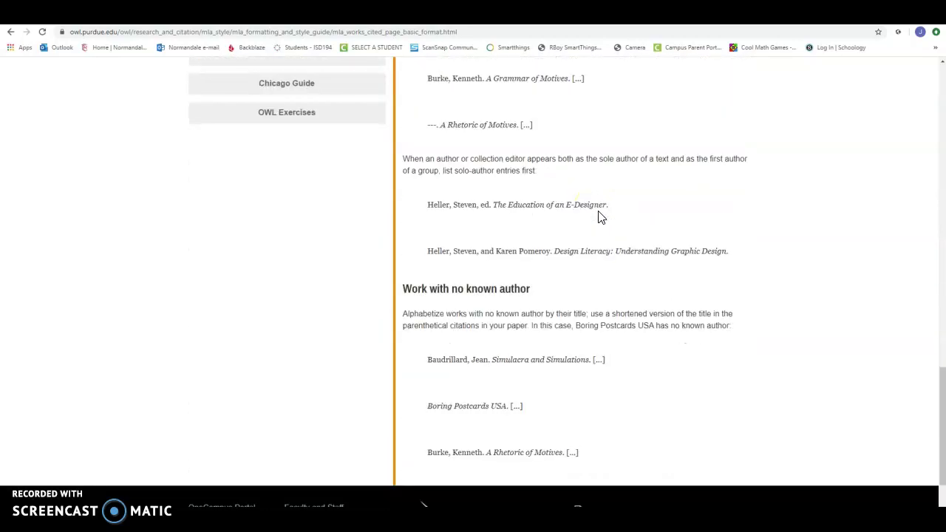
{"action": "scroll", "coordinate": [600, 217], "scroll_direction": "up", "scroll_amount": 10}
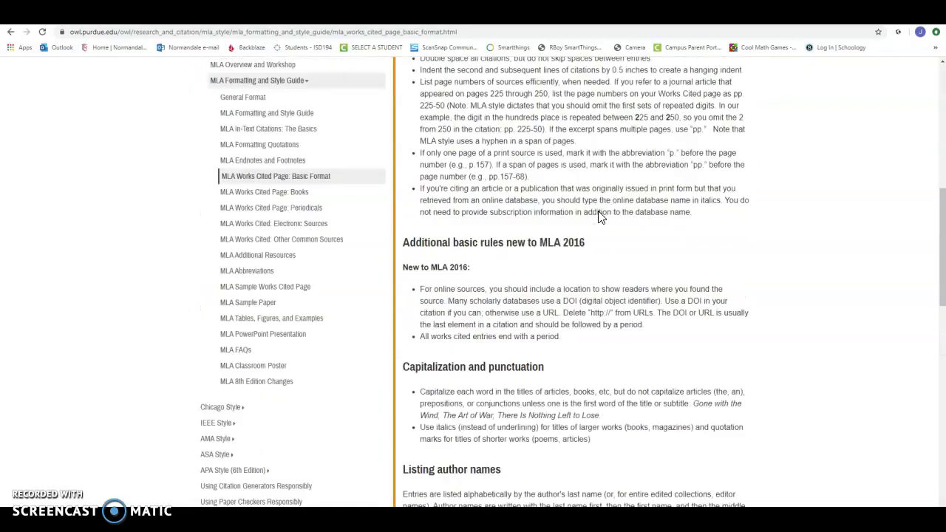
{"action": "scroll", "coordinate": [600, 217], "scroll_direction": "up", "scroll_amount": 3}
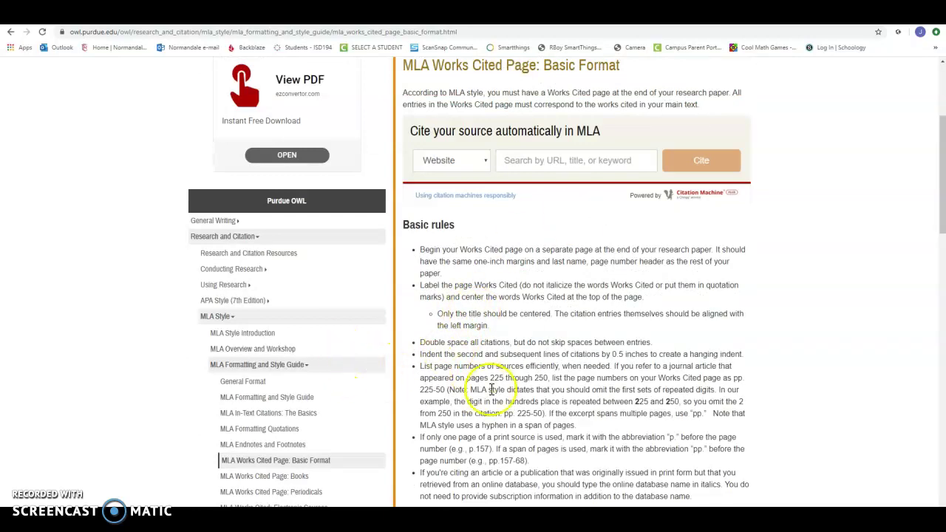
Open the "MLA Works Cited: Electronic Sources" page and review its guidance on URLs, basic citation style, entire web sites and individual web pages.
{"action": "scroll", "coordinate": [492, 389], "scroll_direction": "down", "scroll_amount": 2}
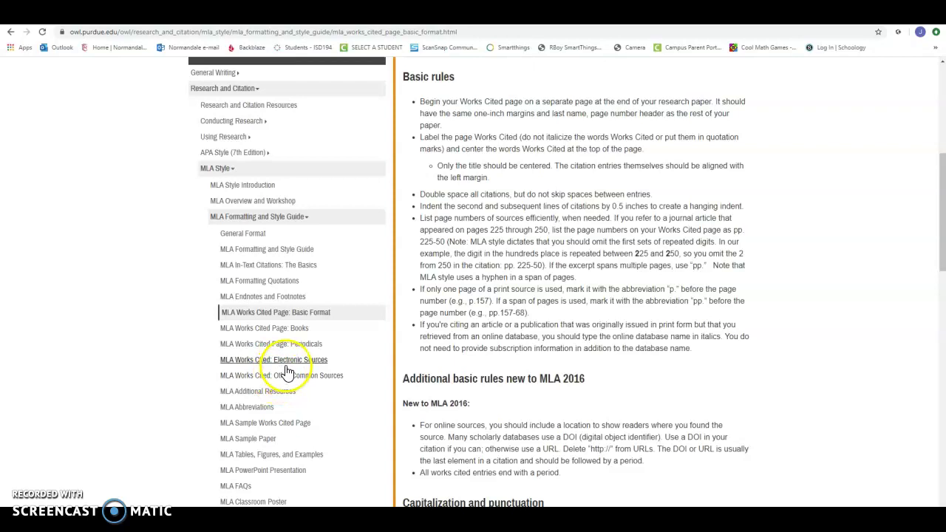
{"action": "left_click", "coordinate": [283, 362]}
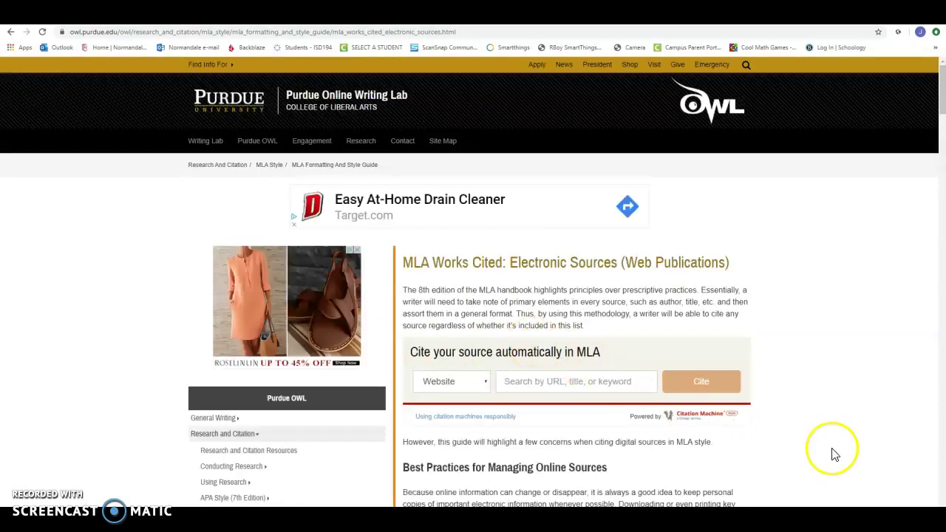
{"action": "scroll", "coordinate": [806, 431], "scroll_direction": "down", "scroll_amount": 3}
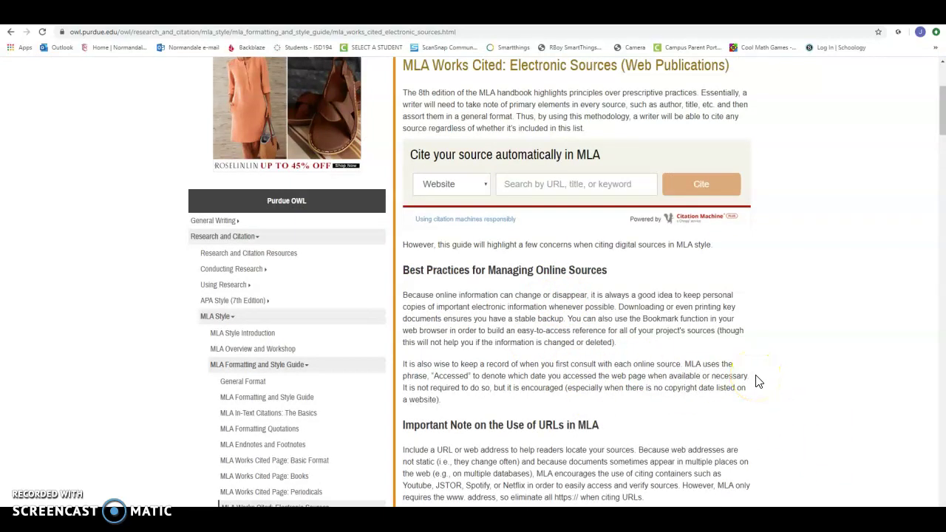
{"action": "scroll", "coordinate": [757, 381], "scroll_direction": "down", "scroll_amount": 3}
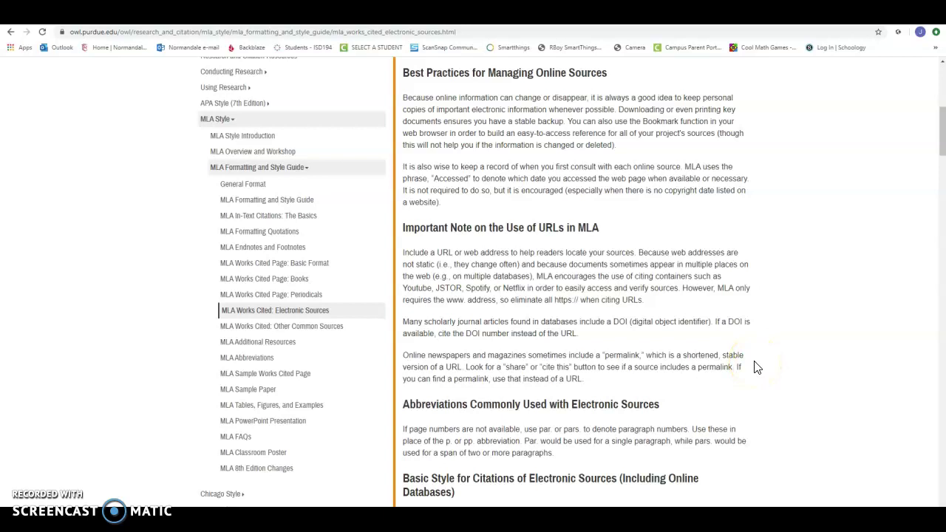
{"action": "scroll", "coordinate": [757, 368], "scroll_direction": "down", "scroll_amount": 5}
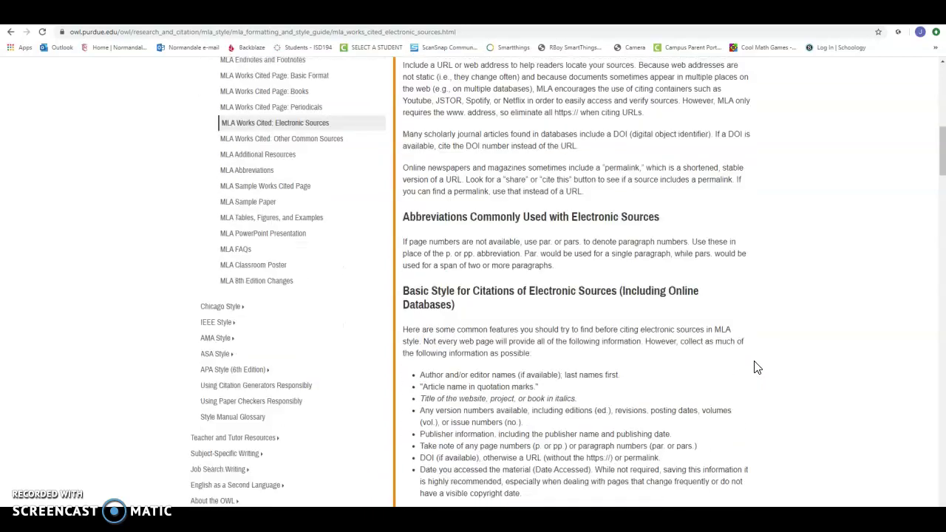
{"action": "scroll", "coordinate": [756, 367], "scroll_direction": "up", "scroll_amount": 1}
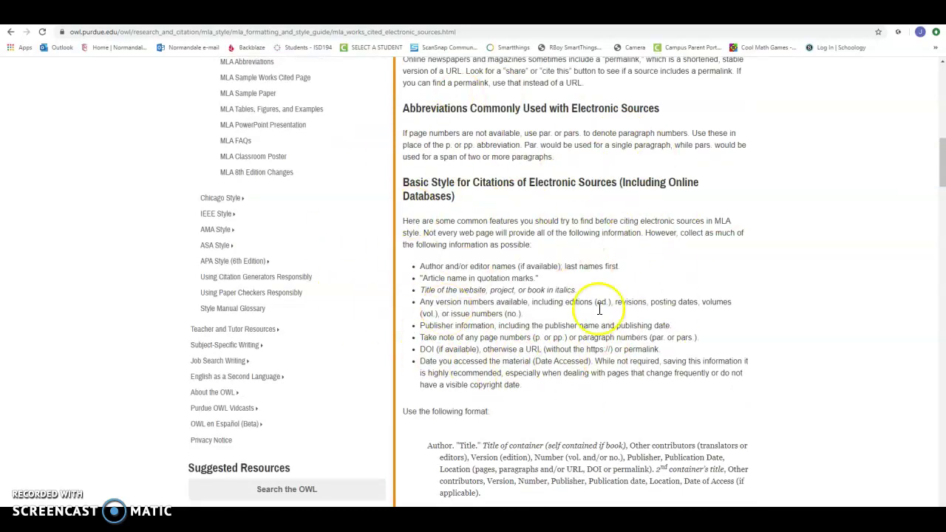
{"action": "scroll", "coordinate": [569, 329], "scroll_direction": "down", "scroll_amount": 2}
{"action": "scroll", "coordinate": [573, 328], "scroll_direction": "down", "scroll_amount": 3}
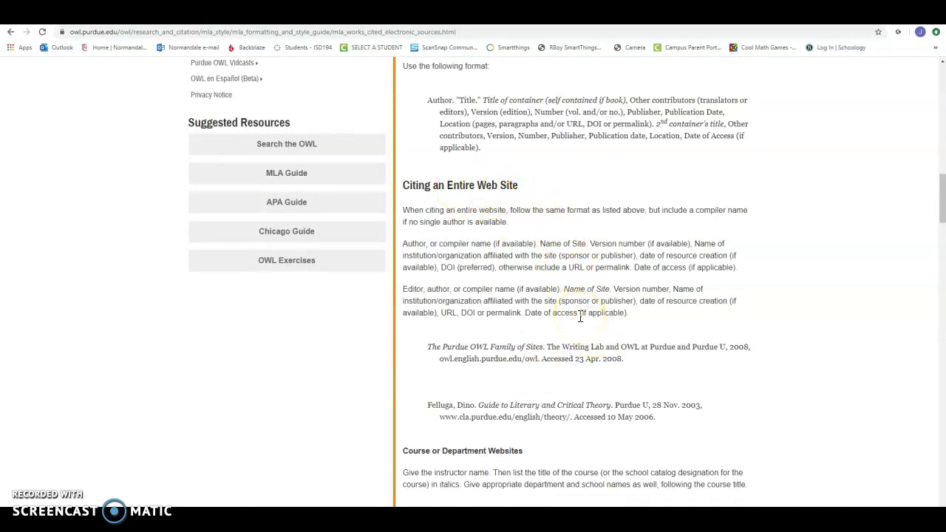
{"action": "scroll", "coordinate": [579, 318], "scroll_direction": "down", "scroll_amount": 6}
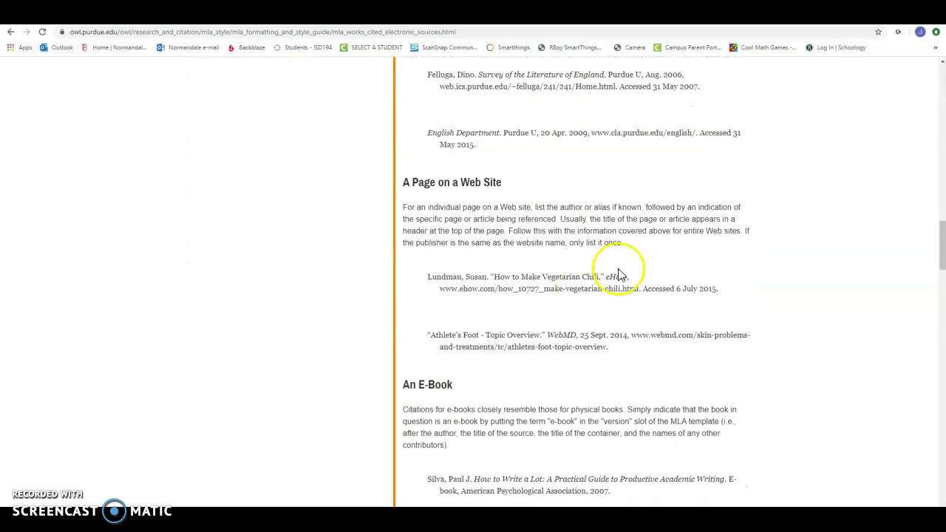
Review the remaining Electronic Sources guidance, from e-books, images, web magazines, scholarly journals and databases through e-mail, tweets, YouTube videos and website comments.
{"action": "scroll", "coordinate": [560, 303], "scroll_direction": "down", "scroll_amount": 3}
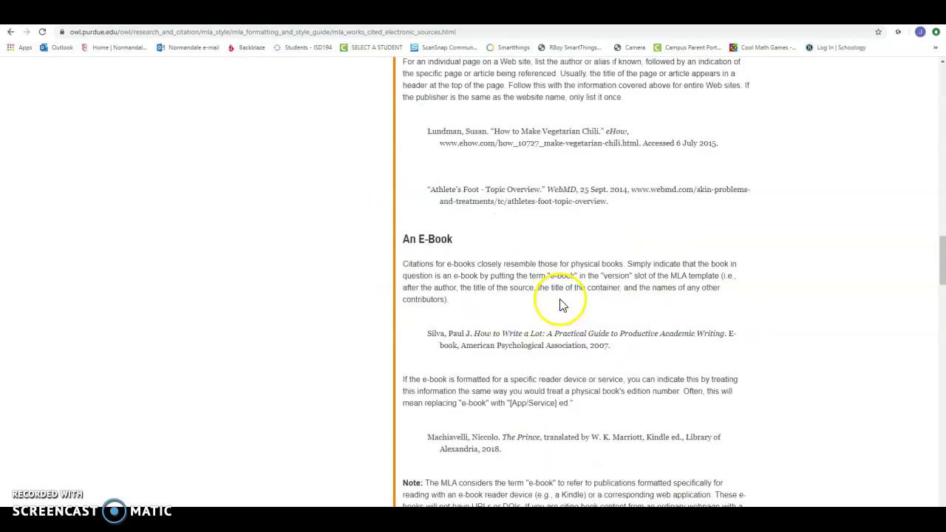
{"action": "scroll", "coordinate": [621, 288], "scroll_direction": "down", "scroll_amount": 3}
{"action": "scroll", "coordinate": [584, 318], "scroll_direction": "down", "scroll_amount": 1}
{"action": "scroll", "coordinate": [584, 318], "scroll_direction": "down", "scroll_amount": 1}
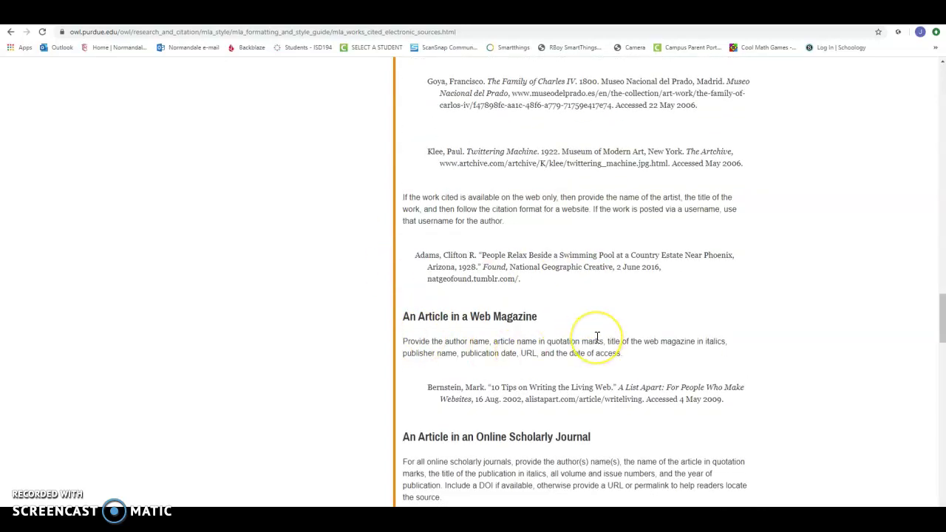
{"action": "scroll", "coordinate": [598, 338], "scroll_direction": "down", "scroll_amount": 3}
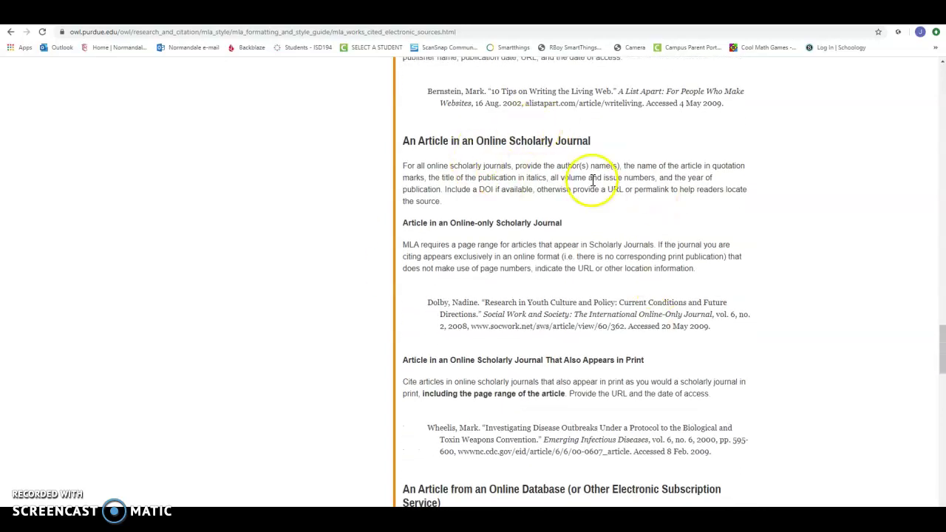
{"action": "scroll", "coordinate": [625, 284], "scroll_direction": "down", "scroll_amount": 4}
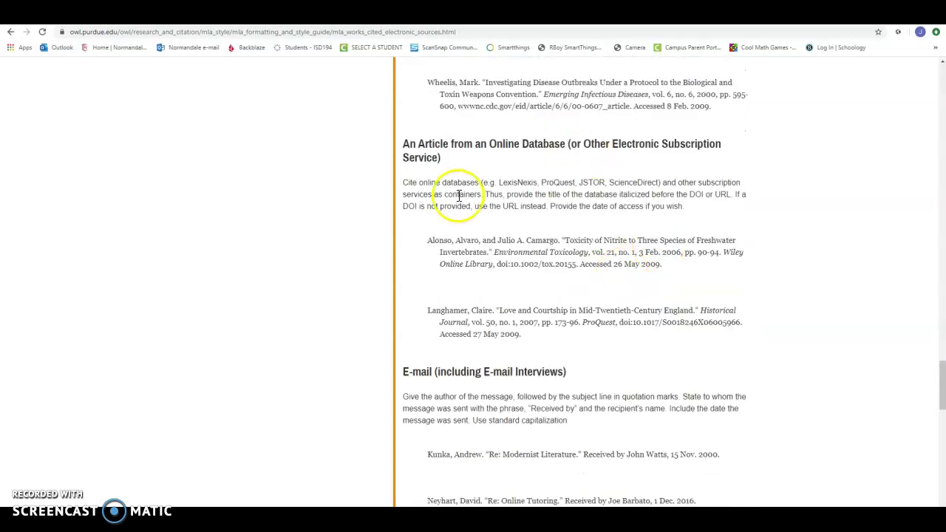
{"action": "scroll", "coordinate": [613, 333], "scroll_direction": "down", "scroll_amount": 2}
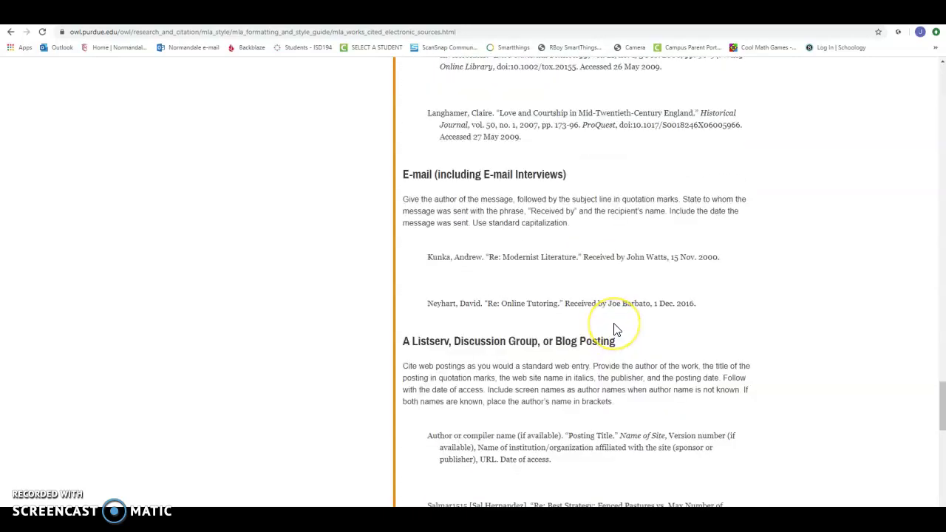
{"action": "scroll", "coordinate": [616, 327], "scroll_direction": "down", "scroll_amount": 6}
{"action": "scroll", "coordinate": [615, 324], "scroll_direction": "down", "scroll_amount": 2}
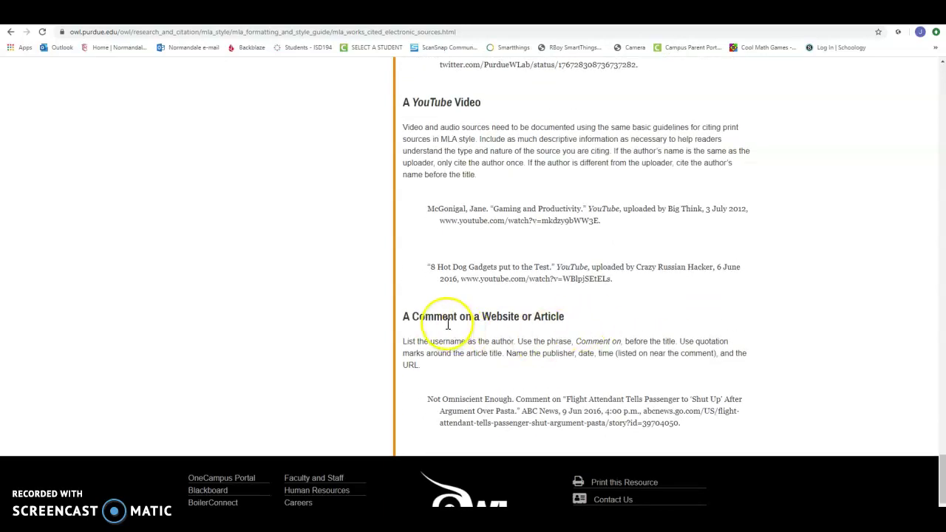
{"action": "scroll", "coordinate": [480, 330], "scroll_direction": "down", "scroll_amount": 1}
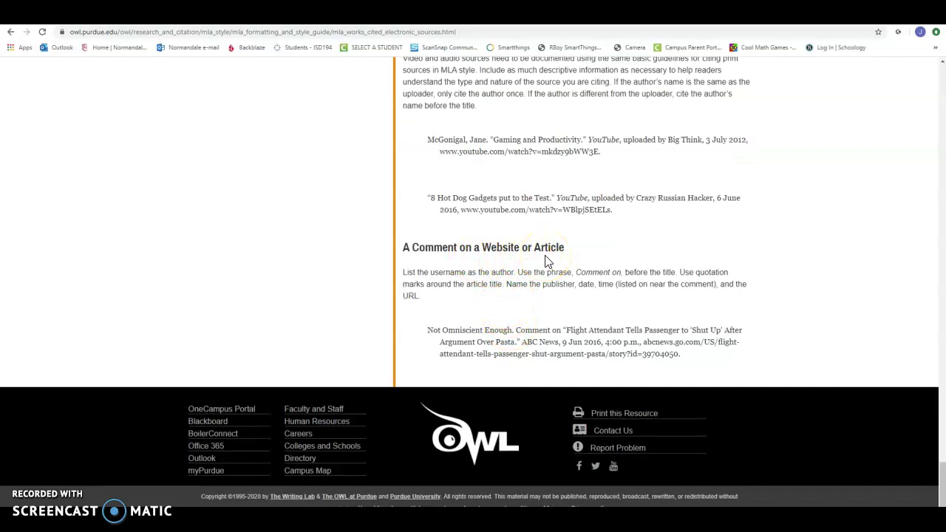
Open the "MLA Works Cited: Other Common Sources" page and review its guidance on interviews, speeches, panel discussions and conference proceedings.
{"action": "scroll", "coordinate": [539, 267], "scroll_direction": "up", "scroll_amount": 15}
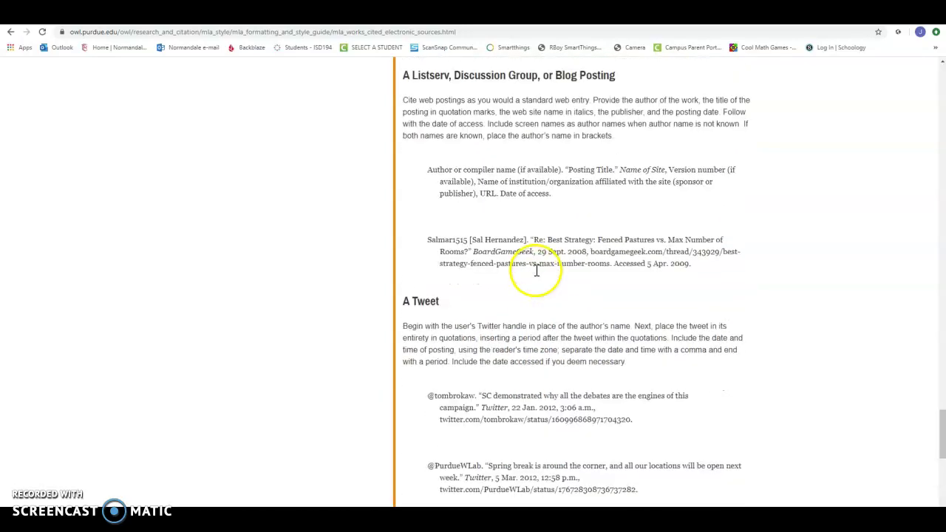
{"action": "scroll", "coordinate": [535, 275], "scroll_direction": "up", "scroll_amount": 20}
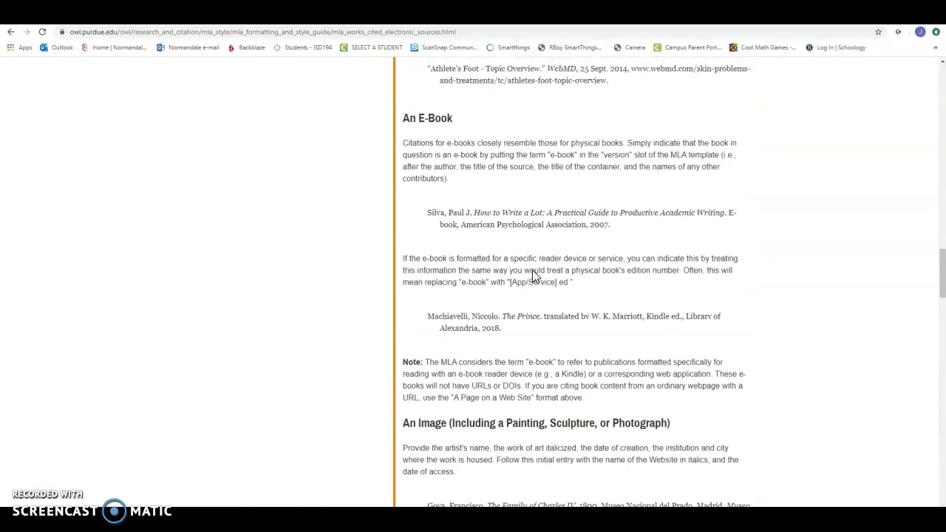
{"action": "scroll", "coordinate": [535, 277], "scroll_direction": "up", "scroll_amount": 15}
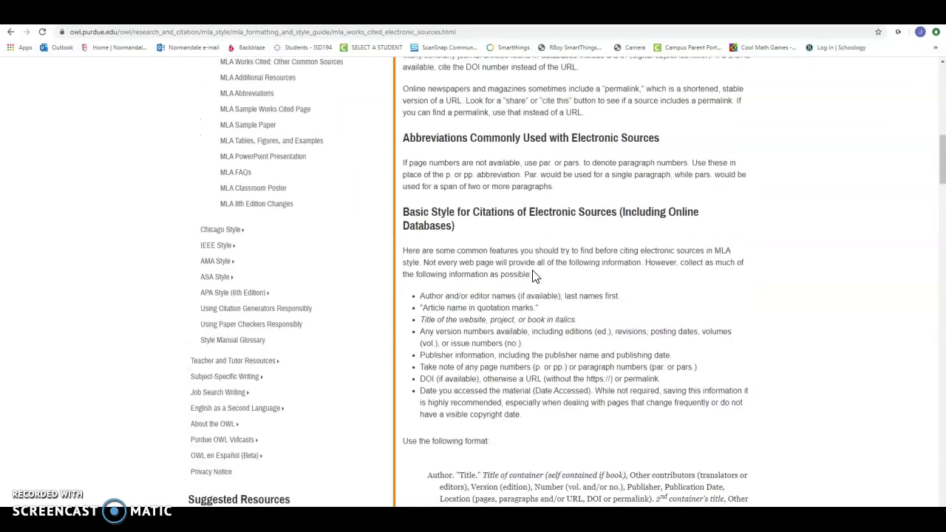
{"action": "scroll", "coordinate": [533, 274], "scroll_direction": "up", "scroll_amount": 1}
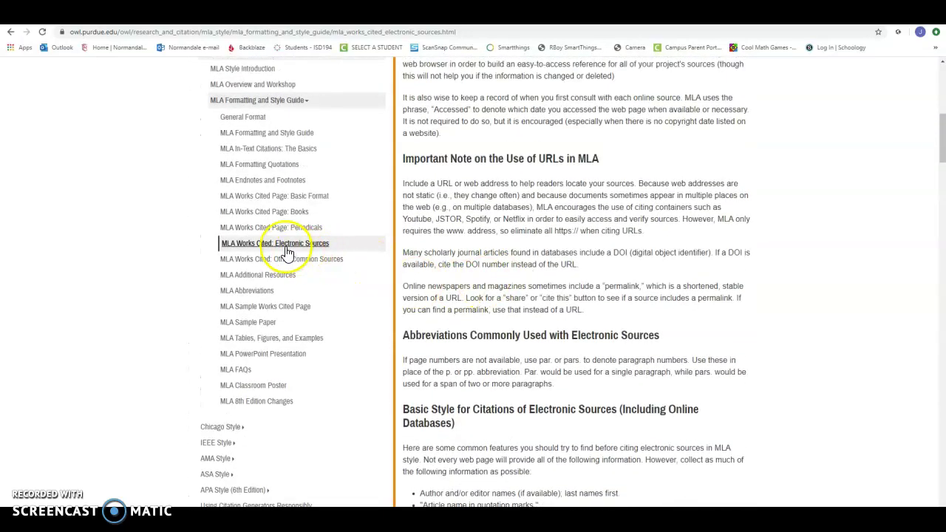
{"action": "left_click", "coordinate": [267, 260]}
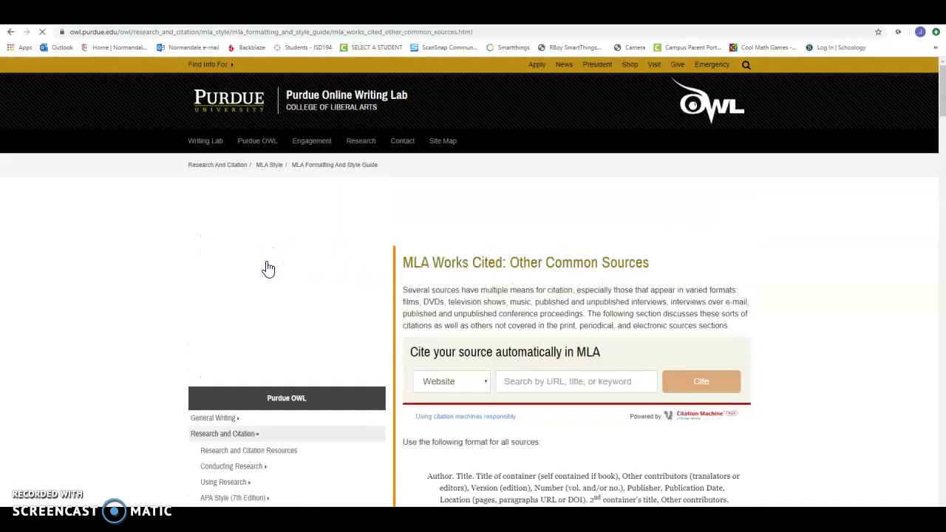
{"action": "scroll", "coordinate": [575, 302], "scroll_direction": "down", "scroll_amount": 5}
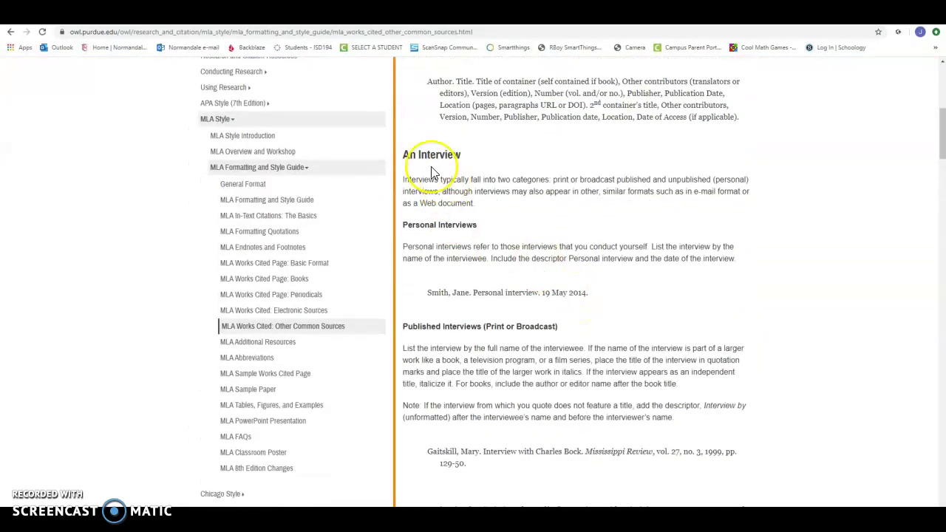
{"action": "scroll", "coordinate": [516, 320], "scroll_direction": "down", "scroll_amount": 3}
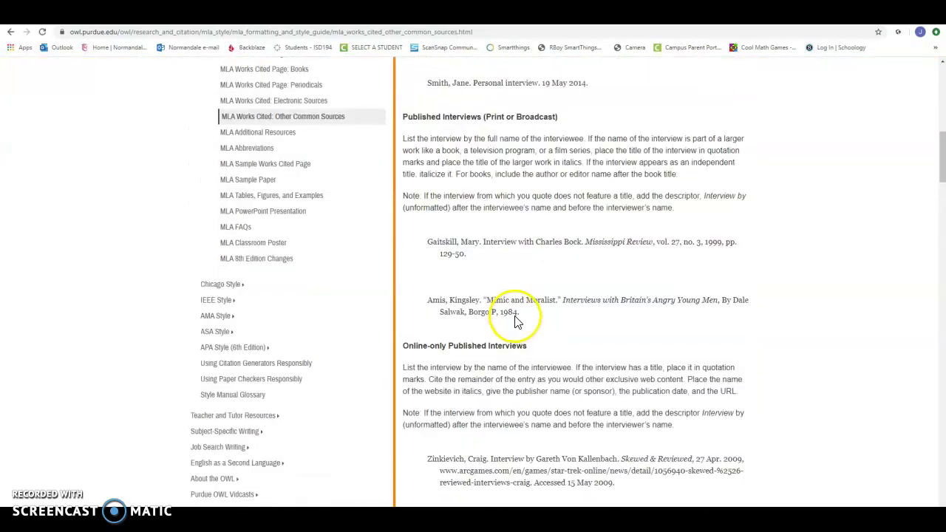
{"action": "scroll", "coordinate": [516, 320], "scroll_direction": "down", "scroll_amount": 4}
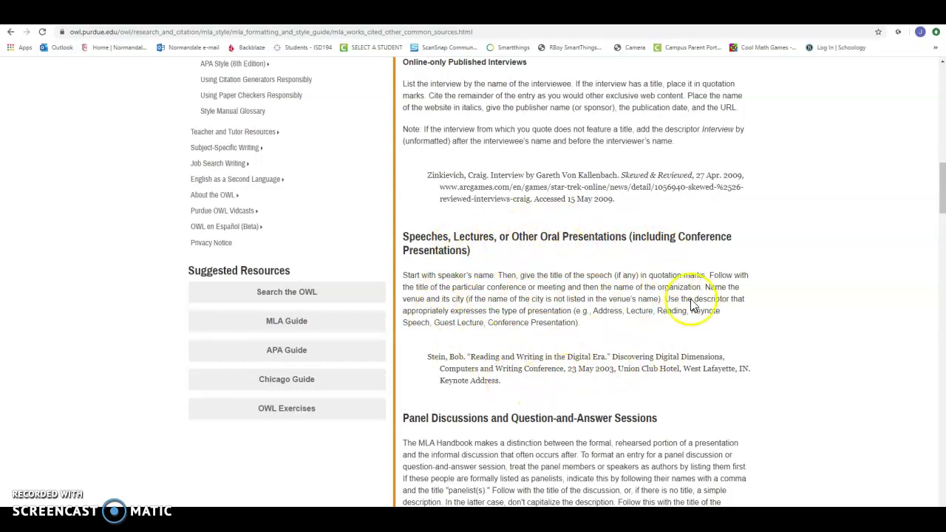
{"action": "scroll", "coordinate": [516, 336], "scroll_direction": "down", "scroll_amount": 3}
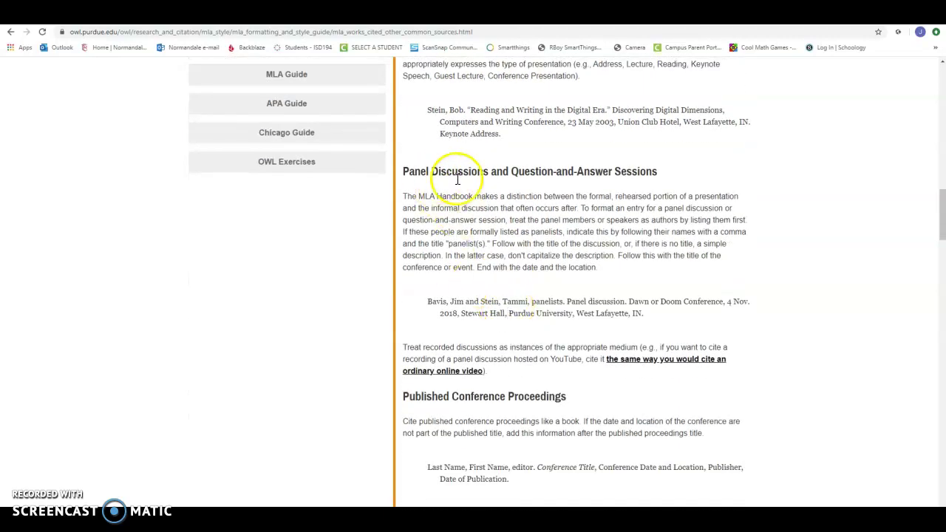
{"action": "scroll", "coordinate": [509, 307], "scroll_direction": "down", "scroll_amount": 3}
Look through the rules for artworks, songs, films and television shows, and examine the Podcasts section with its sample citation.
{"action": "scroll", "coordinate": [503, 300], "scroll_direction": "down", "scroll_amount": 3}
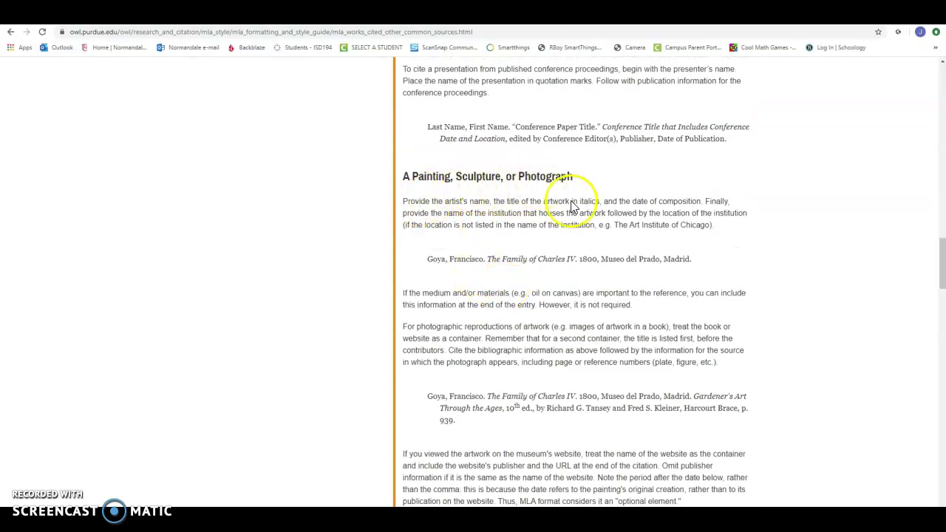
{"action": "scroll", "coordinate": [571, 207], "scroll_direction": "down", "scroll_amount": 6}
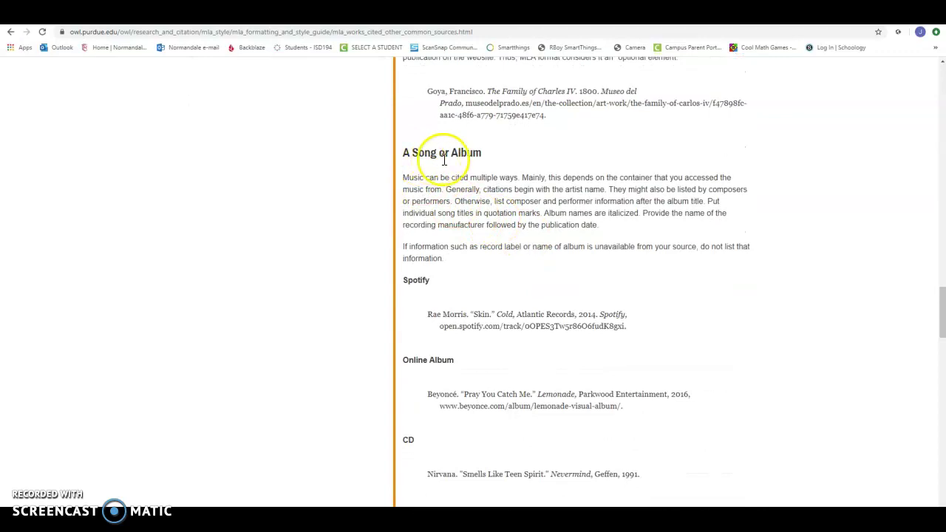
{"action": "scroll", "coordinate": [539, 264], "scroll_direction": "down", "scroll_amount": 3}
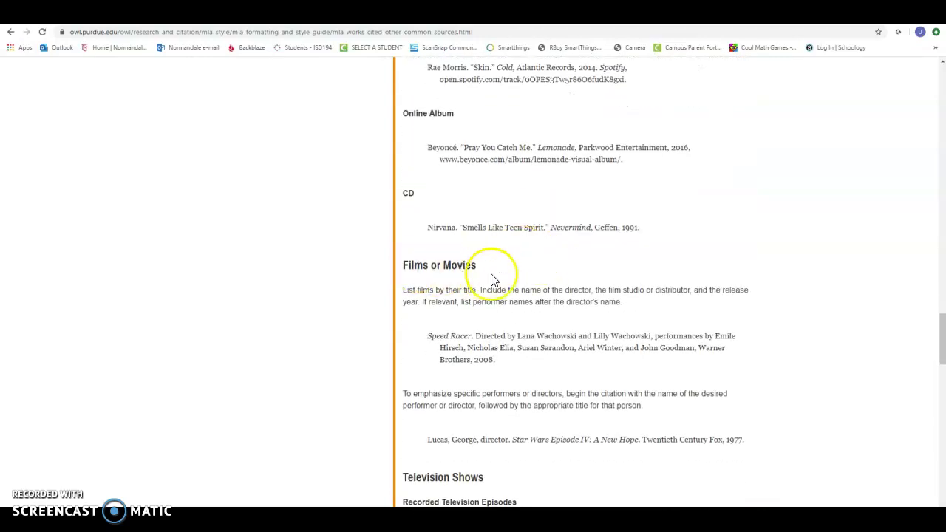
{"action": "scroll", "coordinate": [494, 279], "scroll_direction": "down", "scroll_amount": 3}
{"action": "scroll", "coordinate": [528, 247], "scroll_direction": "down", "scroll_amount": 5}
{"action": "scroll", "coordinate": [536, 251], "scroll_direction": "down", "scroll_amount": 7}
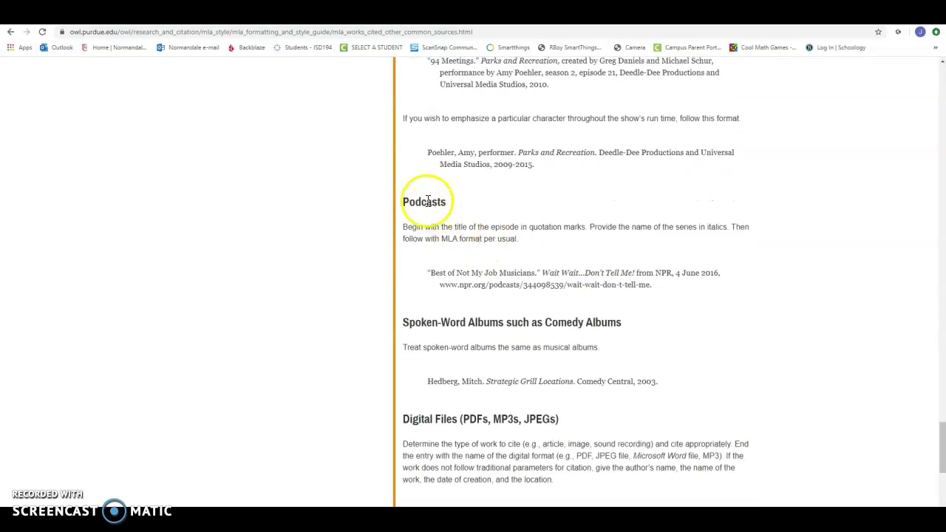
{"action": "left_click_drag", "start_coordinate": [405, 201], "coordinate": [683, 296]}
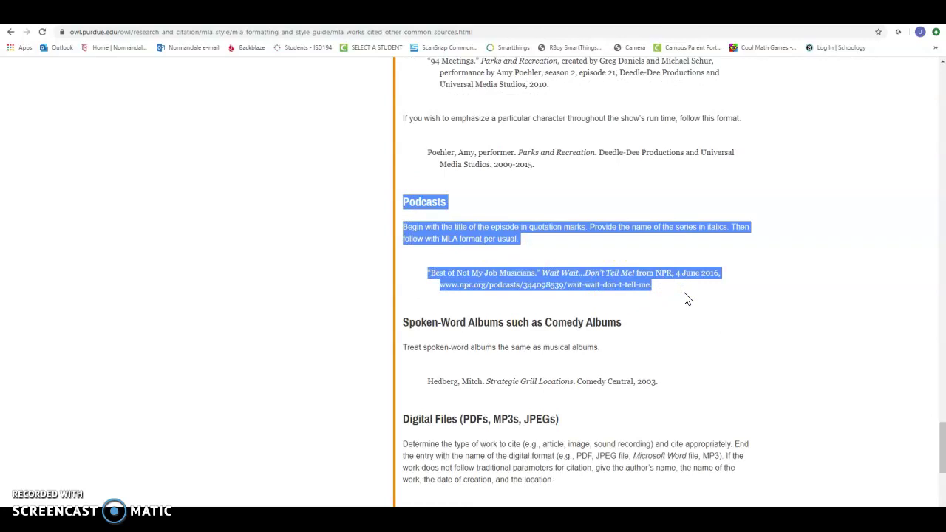
{"action": "left_click", "coordinate": [667, 299]}
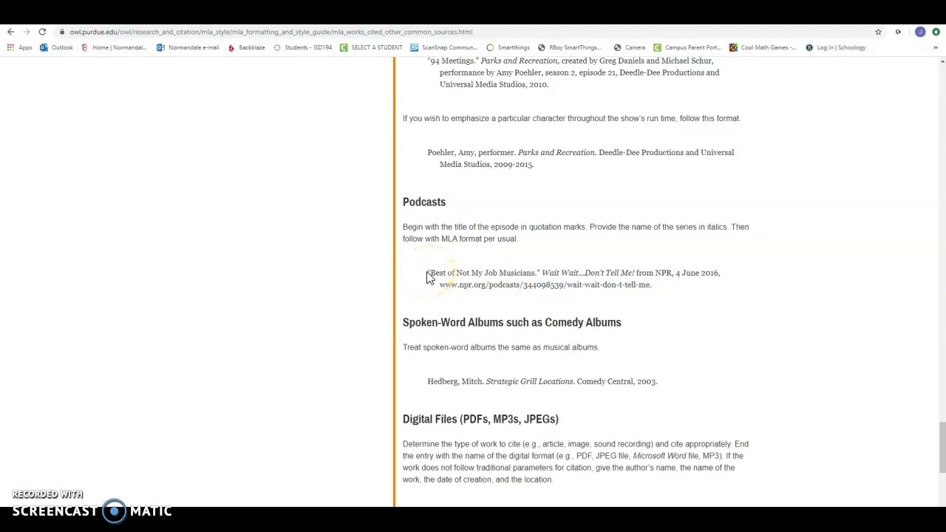
Copy the sample podcast citation "Best of Not My Job Musicians" and paste it into the blank Word document.
{"action": "left_click_drag", "start_coordinate": [429, 273], "coordinate": [663, 296]}
{"action": "key", "text": "ctrl+c"}
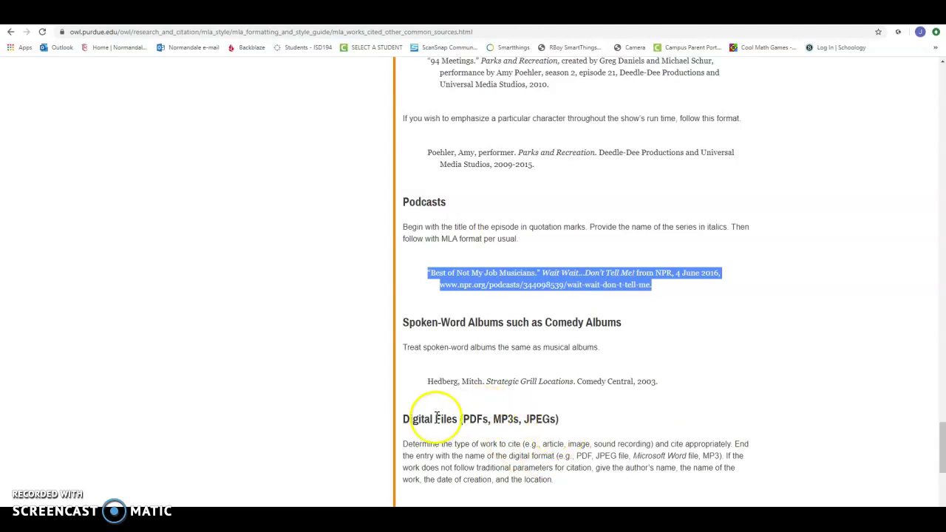
{"action": "key", "text": "alt+Tab"}
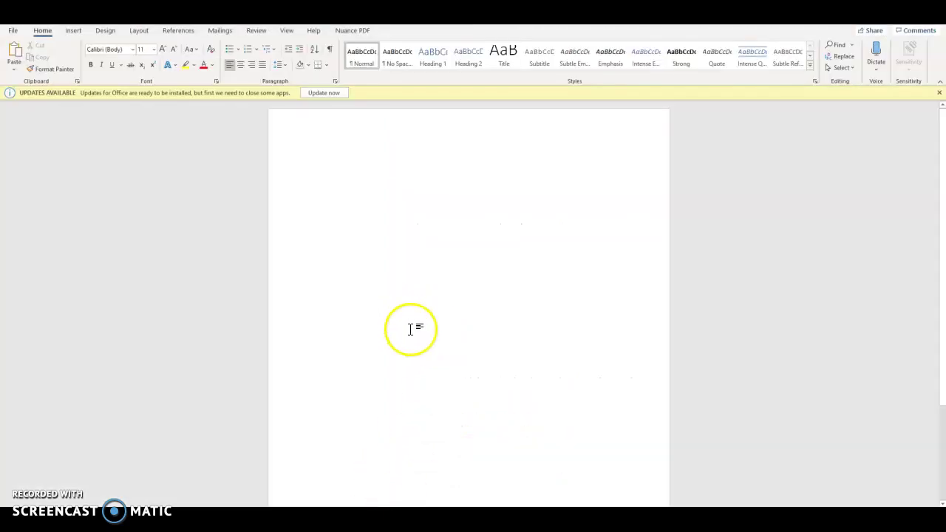
{"action": "key", "text": "ctrl+v"}
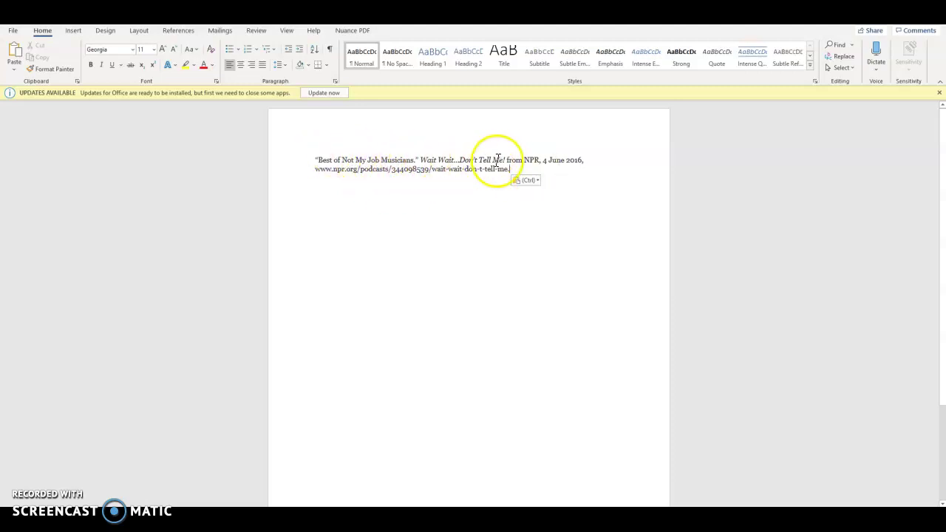
{"action": "key", "text": "Return"}
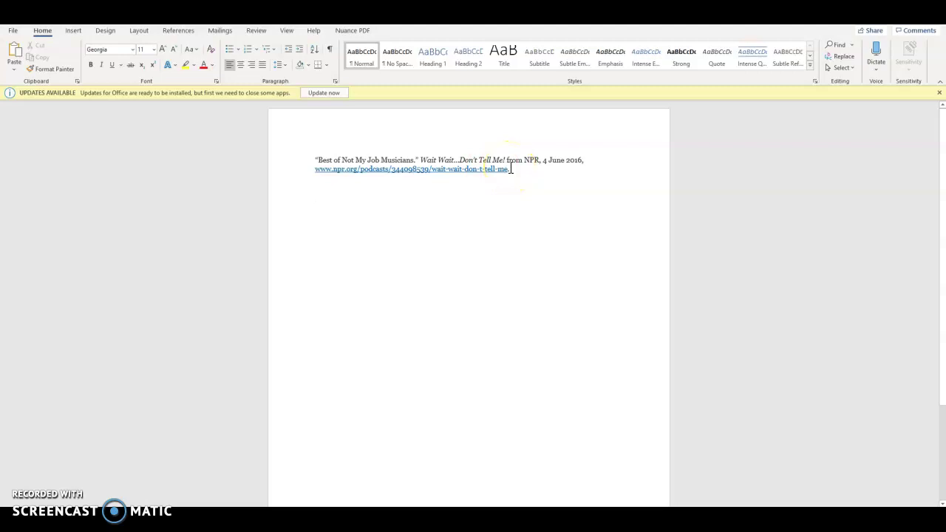
Start a new citation below the sample with the episode title “The Alibi.” in quotation marks and the series name Serial in italics.
{"action": "key", "text": "Return"}
{"action": "key", "text": "Return"}
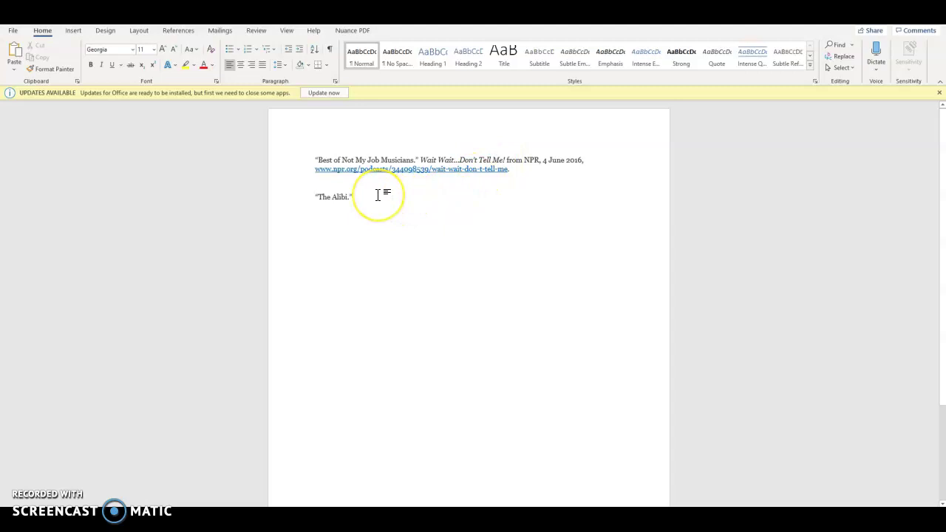
{"action": "type", "text": "Serial"}
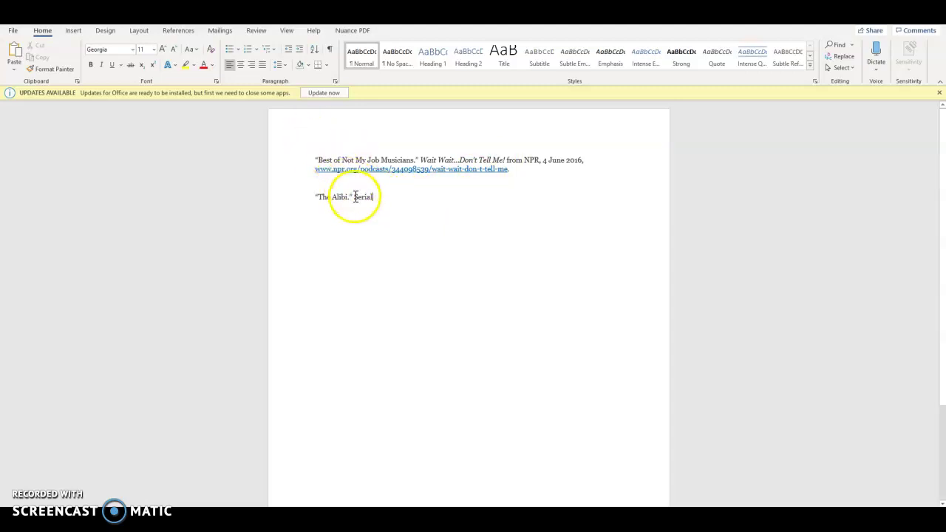
{"action": "left_click_drag", "start_coordinate": [353, 197], "coordinate": [373, 196]}
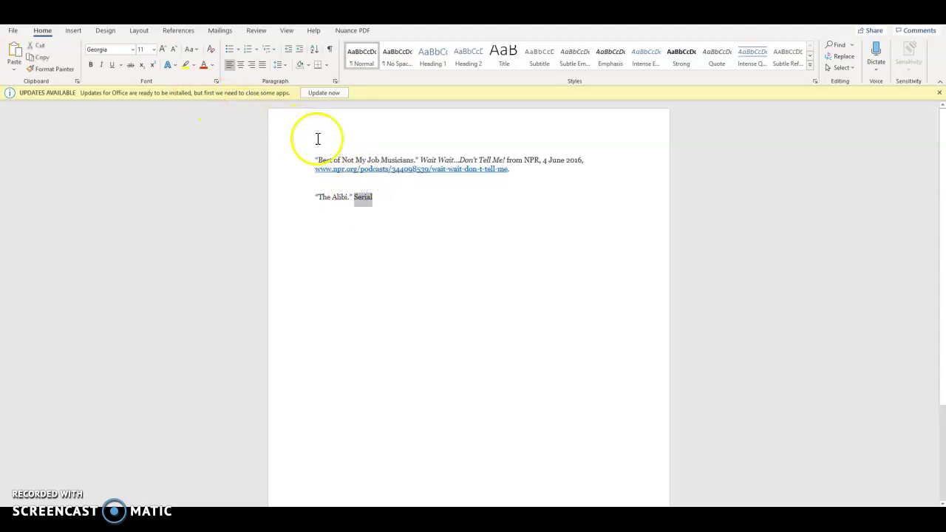
{"action": "left_click", "coordinate": [101, 65]}
Add "from WBEZ Chicago," after Serial in the new citation and set those words in regular, non-italic text.
{"action": "left_click", "coordinate": [379, 196]}
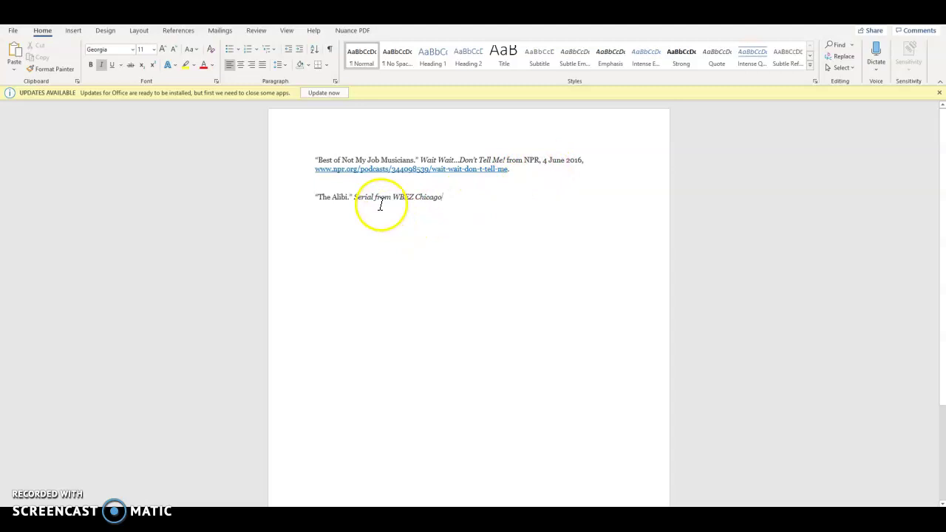
{"action": "left_click_drag", "start_coordinate": [376, 197], "coordinate": [442, 196]}
{"action": "left_click", "coordinate": [459, 179]}
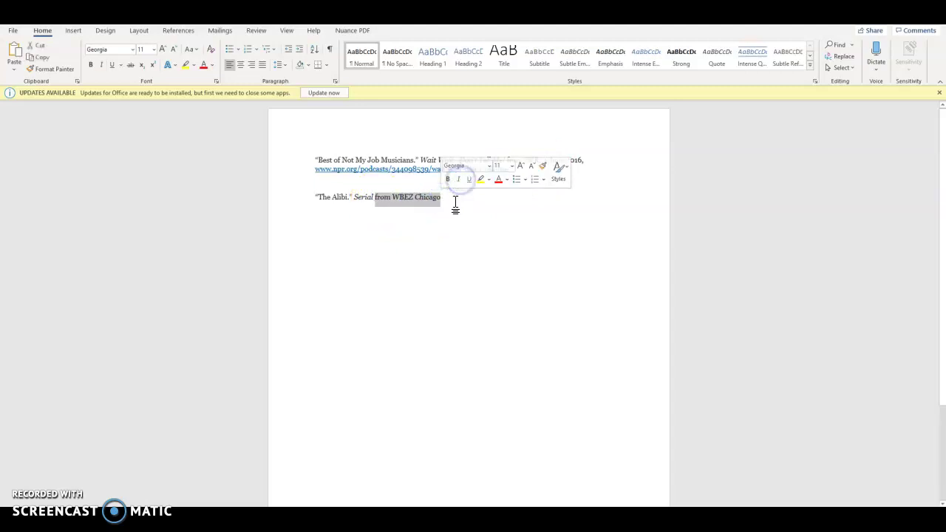
{"action": "left_click", "coordinate": [456, 201]}
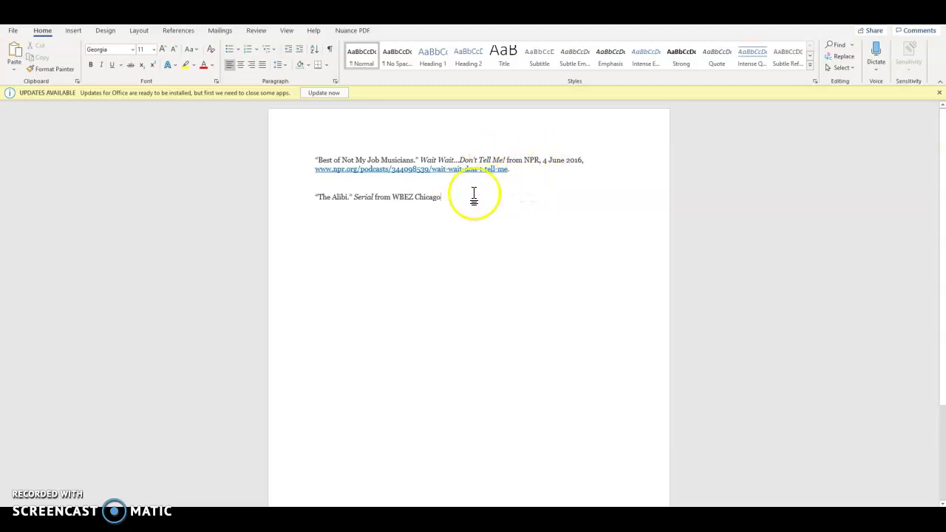
{"action": "type", "text": ","}
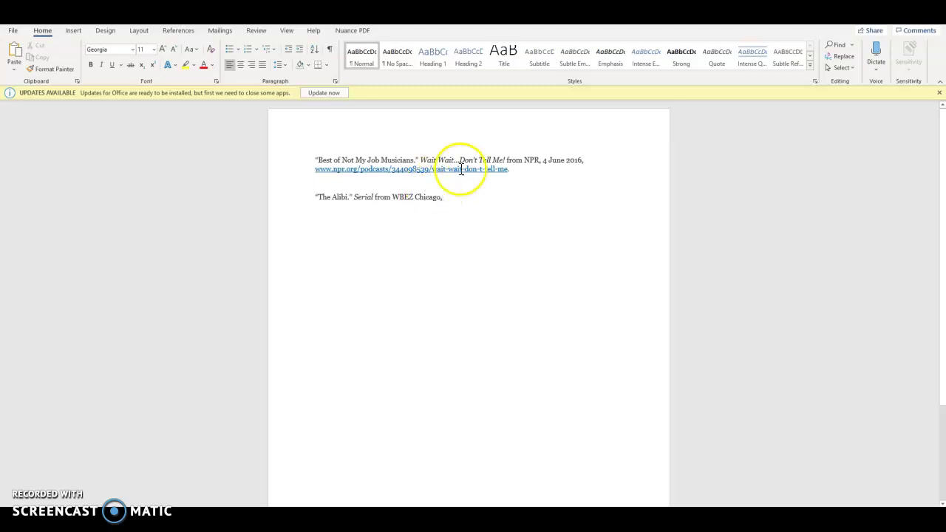
In the course site's Serial Podcast Links, open the Serial Season One transcripts to look up the original release date of The Alibi.
{"action": "left_click", "coordinate": [539, 160]}
{"action": "type", "text": ","}
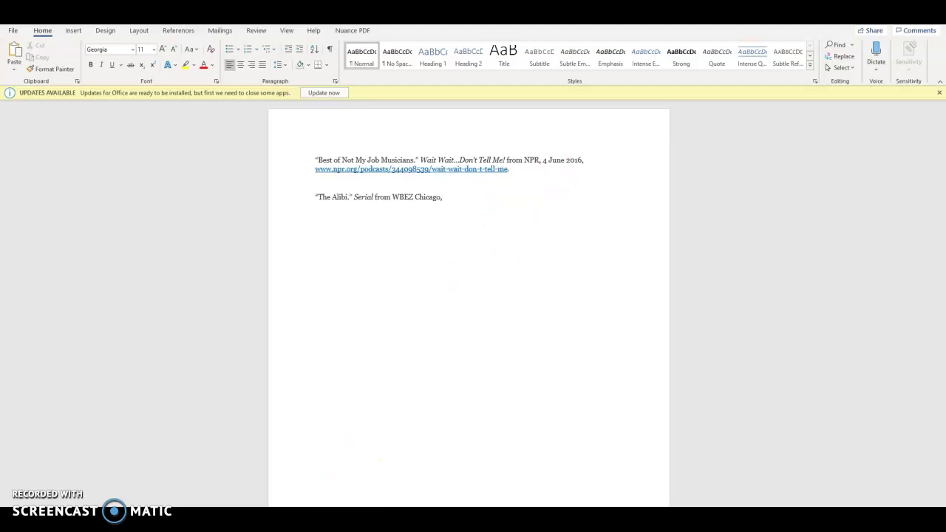
{"action": "left_click", "coordinate": [327, 529]}
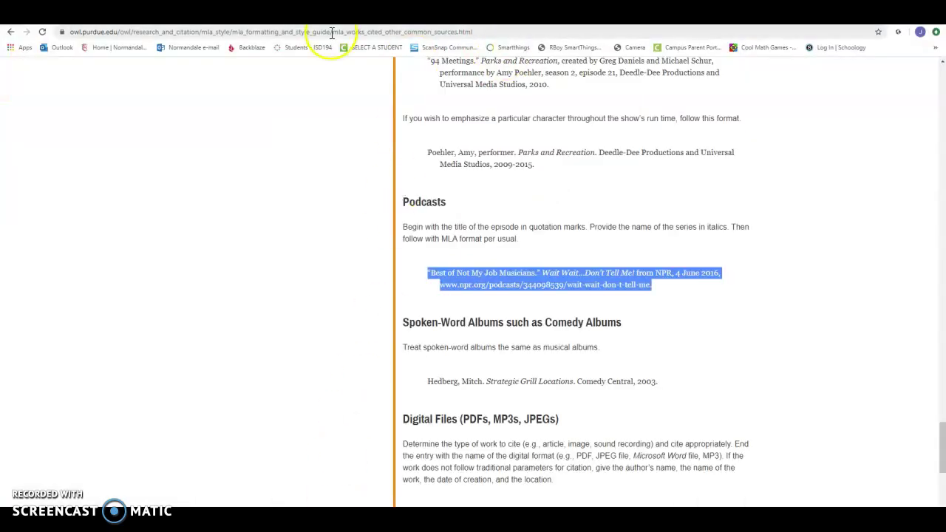
{"action": "left_click", "coordinate": [164, 17]}
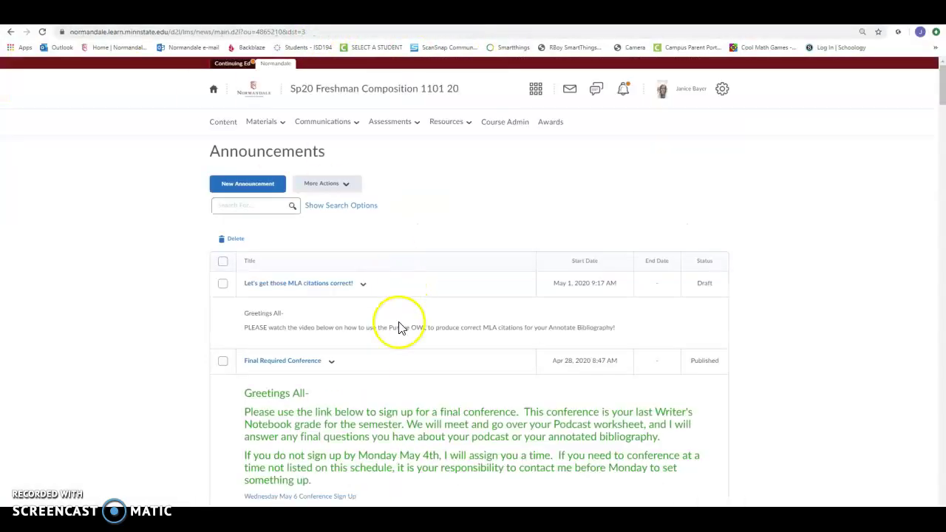
{"action": "left_click", "coordinate": [226, 126]}
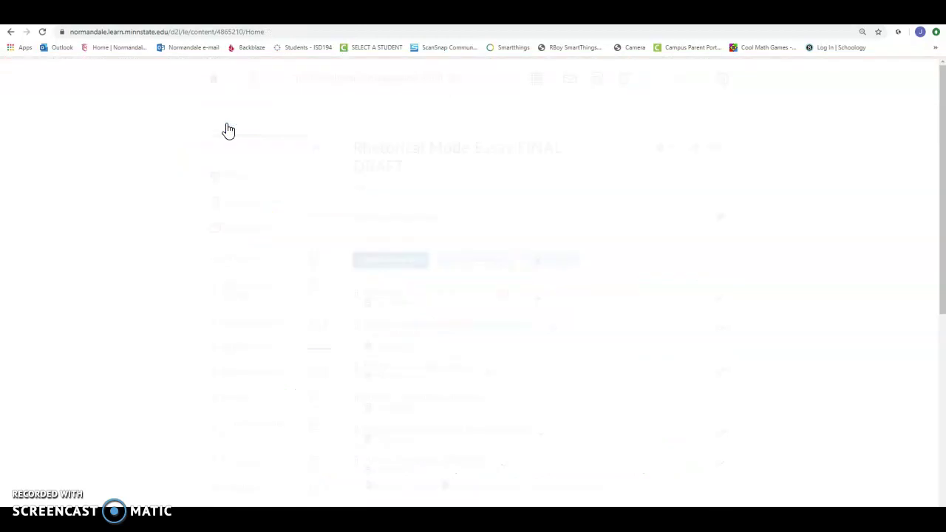
{"action": "left_click", "coordinate": [244, 334]}
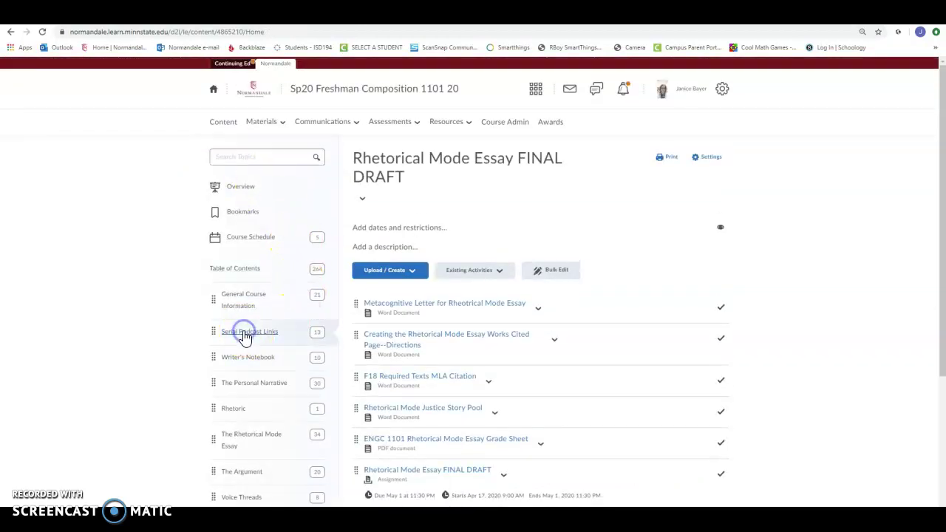
{"action": "scroll", "coordinate": [446, 330], "scroll_direction": "down", "scroll_amount": 3}
{"action": "left_click", "coordinate": [383, 437]}
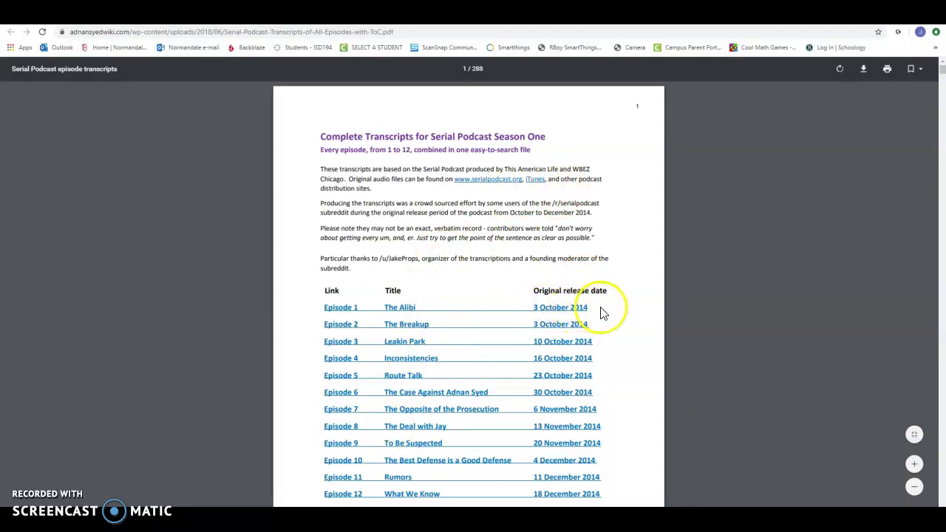
Back in the Word document, add the release date "3 Oct. 2013," after "from WBEZ Chicago," in the Serial citation.
{"action": "key", "text": "alt+Tab"}
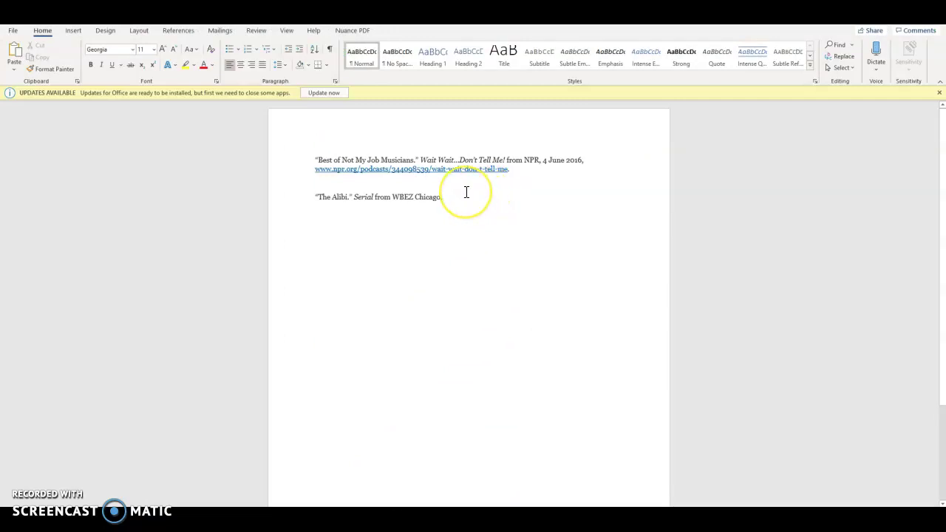
{"action": "type", "text": "3 Oct"}
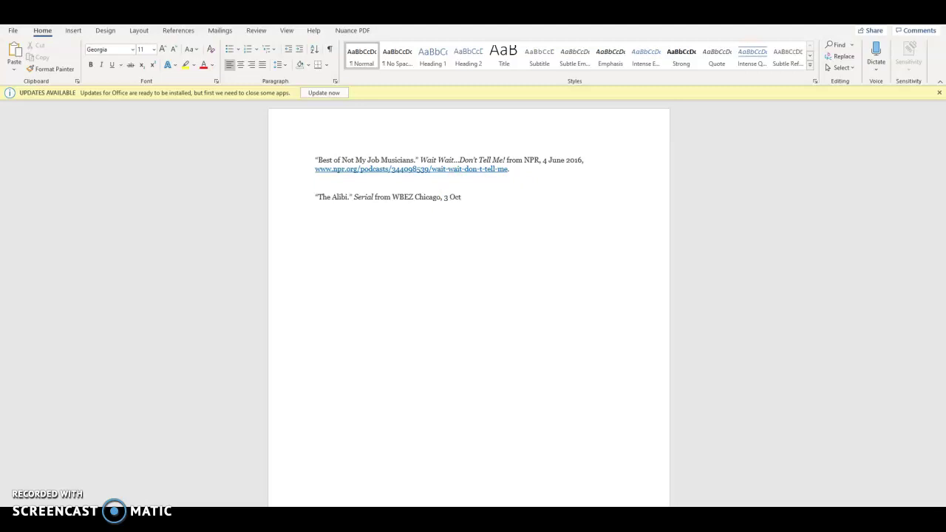
{"action": "type", "text": ". 2013"}
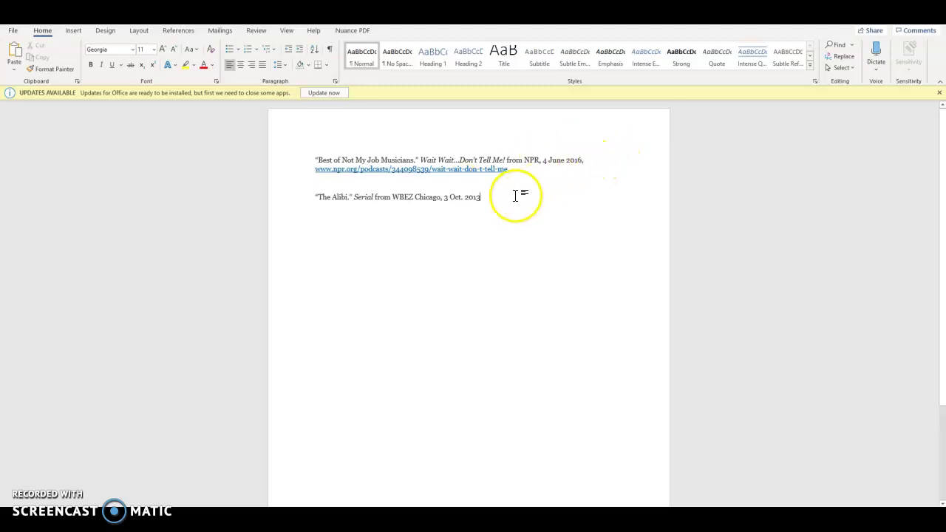
{"action": "type", "text": "."}
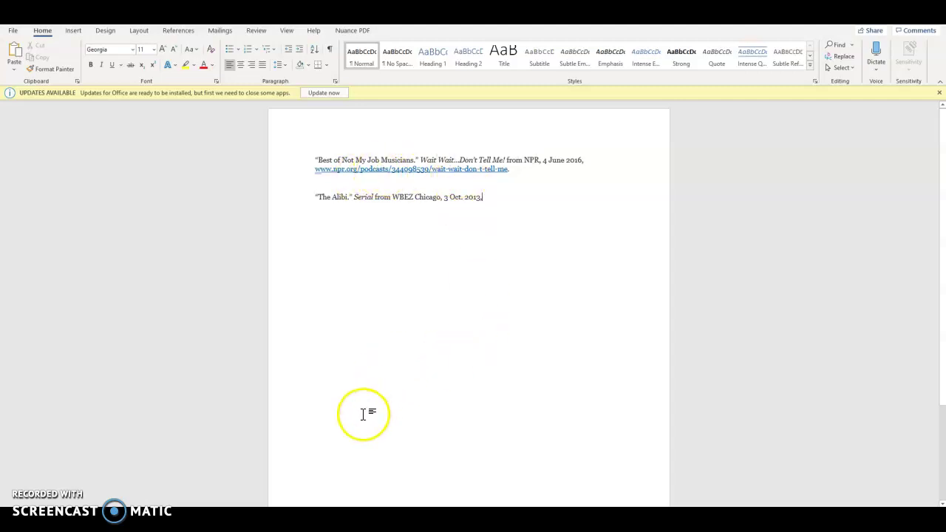
In a new browser tab, search for "serial episode 1" and open the serialpodcast.org page for The Alibi.
{"action": "left_click", "coordinate": [325, 517]}
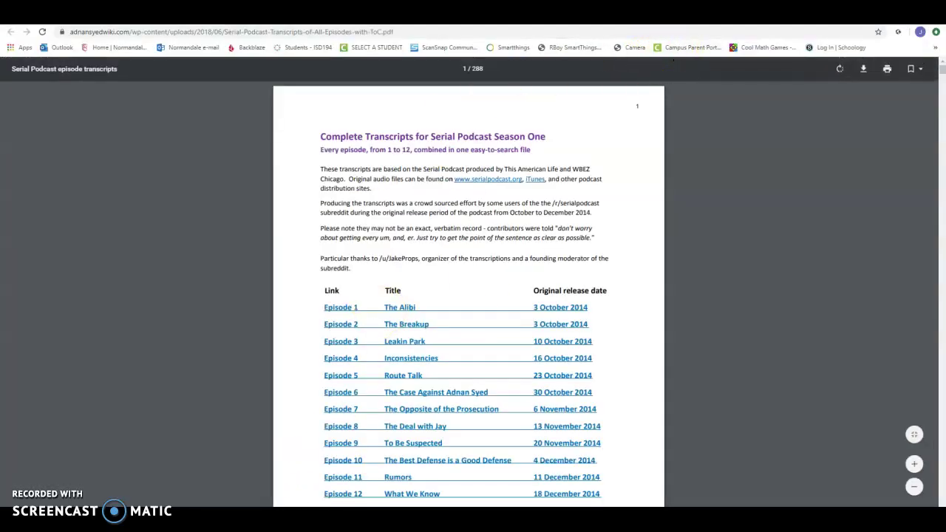
{"action": "key", "text": "ctrl+t"}
{"action": "type", "text": "serial ep"}
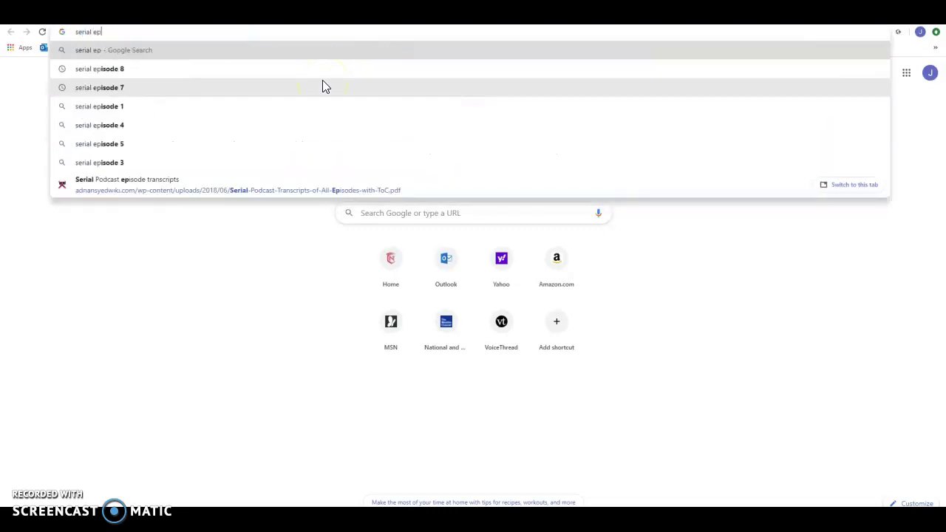
{"action": "left_click", "coordinate": [108, 105]}
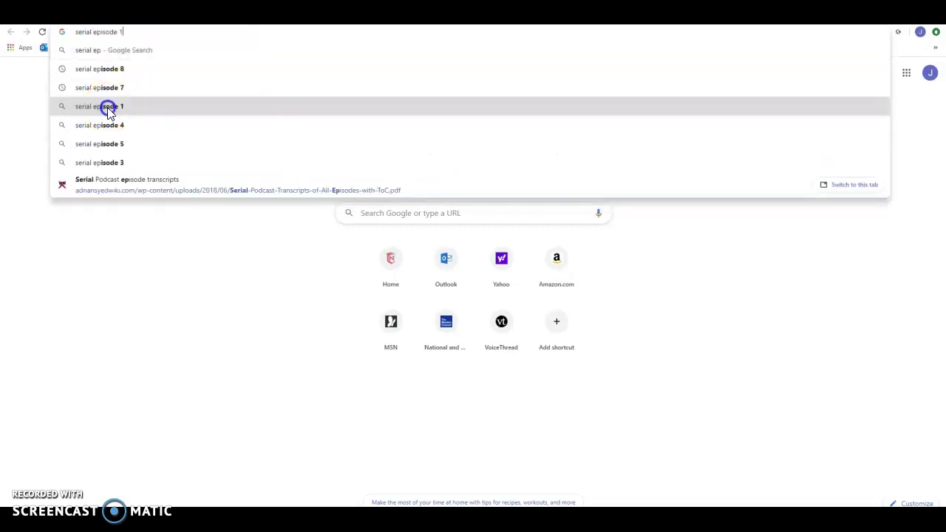
{"action": "left_click", "coordinate": [175, 162]}
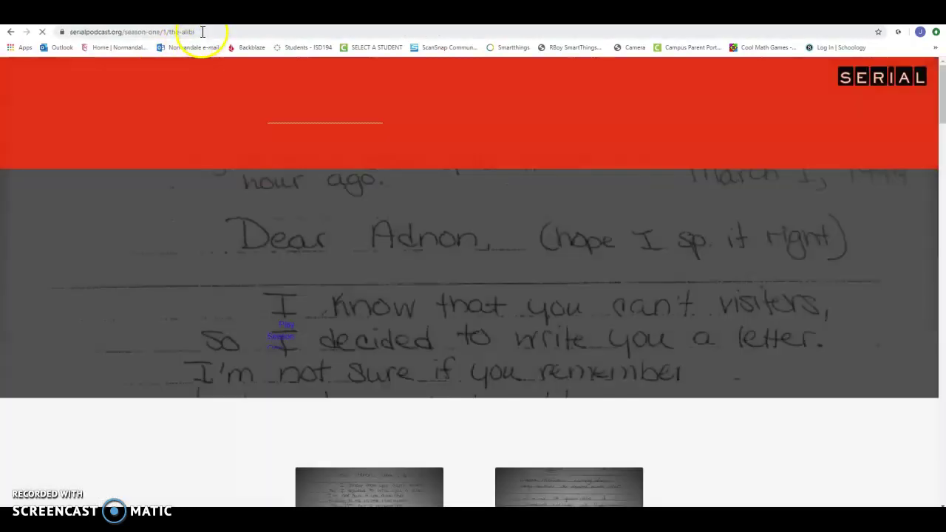
Copy the web address of The Alibi page and paste it after the date in the Word citation.
{"action": "left_click", "coordinate": [198, 32]}
{"action": "key", "text": "ctrl+c"}
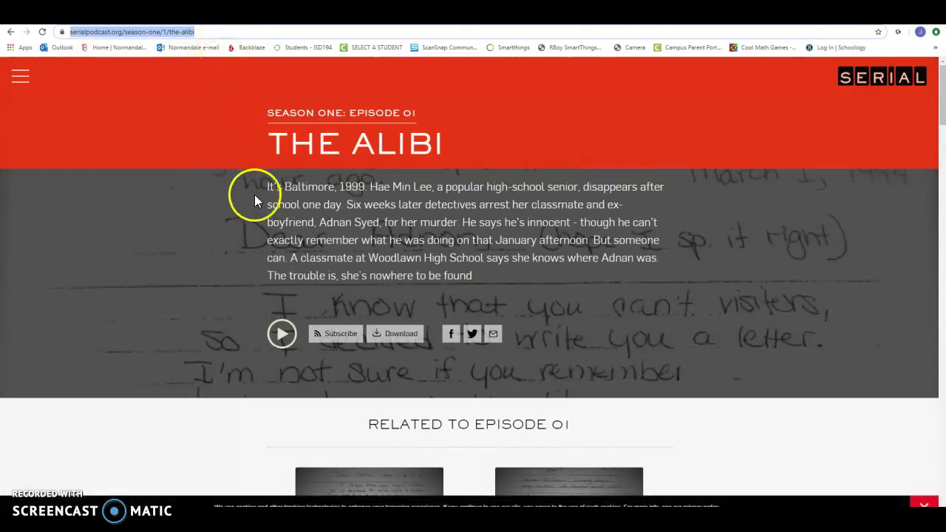
{"action": "left_click", "coordinate": [392, 519]}
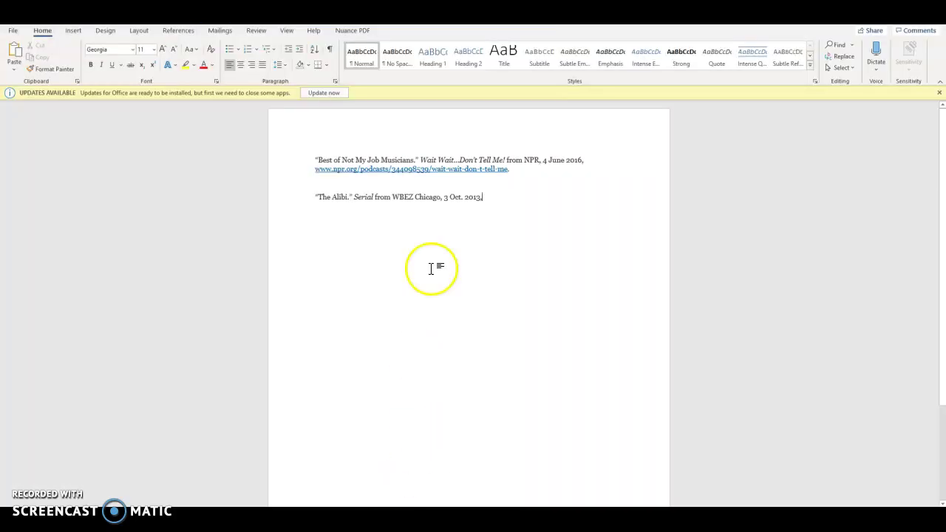
{"action": "key", "text": "ctrl+v"}
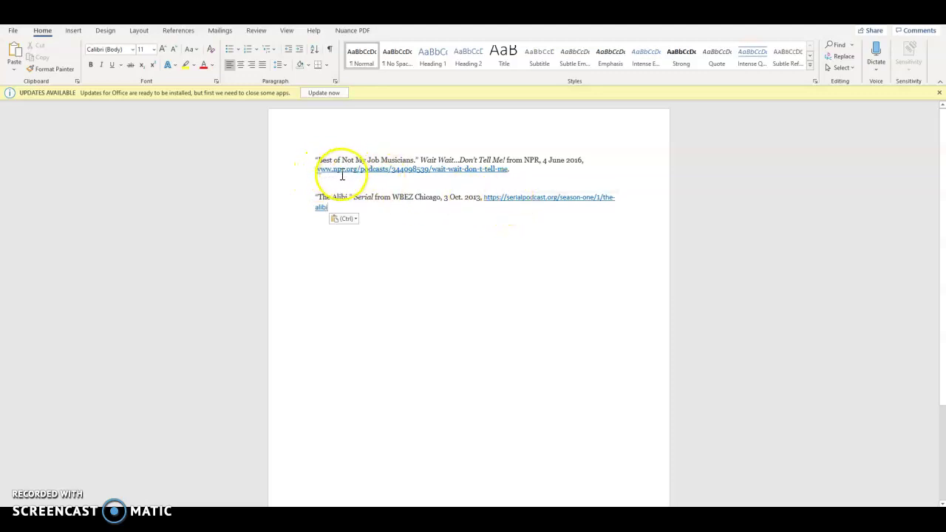
{"action": "left_click", "coordinate": [486, 200]}
{"action": "type", "text": ","}
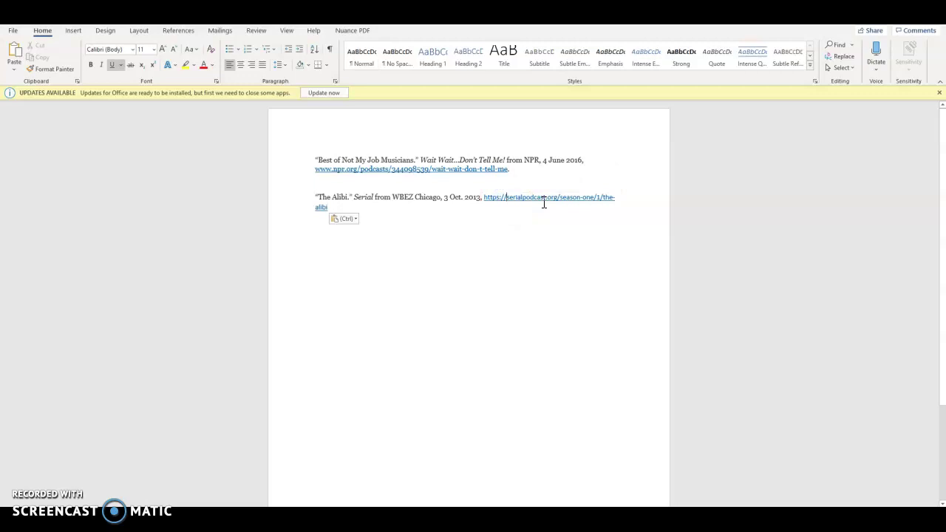
{"action": "key", "text": "Delete"}
{"action": "key", "text": "Delete"}
{"action": "key", "text": "Delete"}
{"action": "key", "text": "Delete"}
{"action": "key", "text": "Delete"}
{"action": "key", "text": "Delete"}
{"action": "key", "text": "Delete"}
{"action": "key", "text": "Delete"}
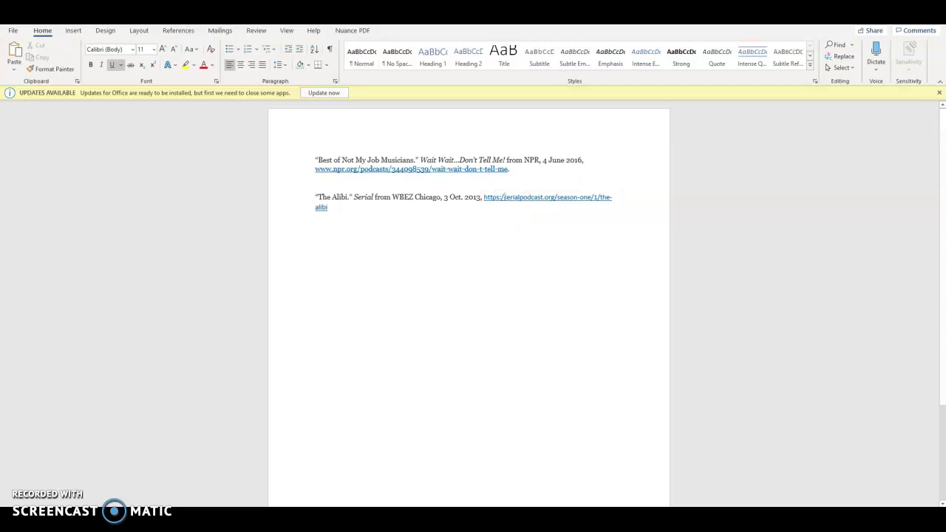
{"action": "key", "text": "Delete"}
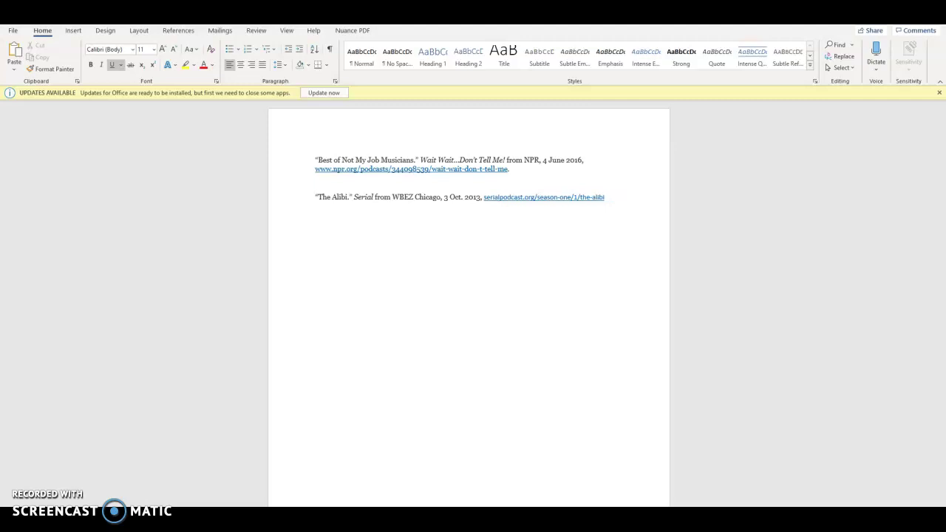
{"action": "left_click", "coordinate": [608, 198]}
{"action": "type", "text": "."}
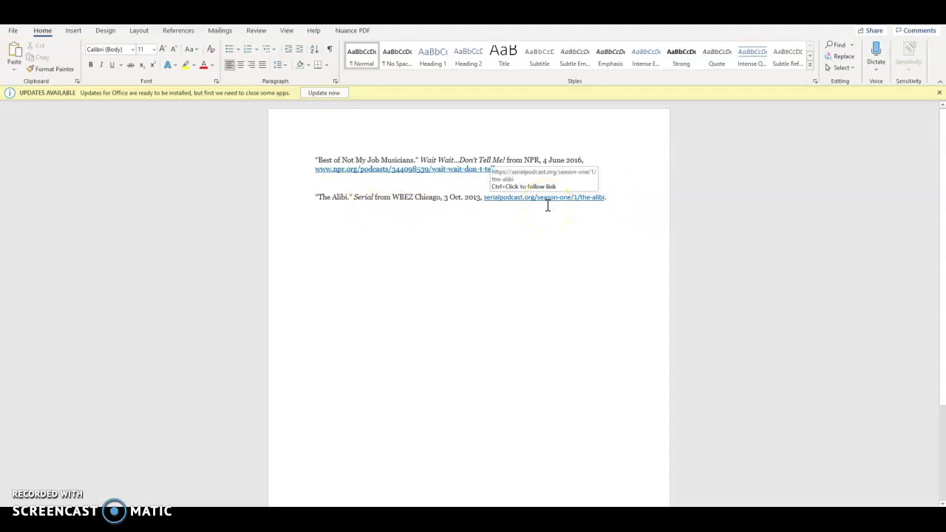
{"action": "left_click", "coordinate": [581, 221]}
{"action": "left_click", "coordinate": [302, 163]}
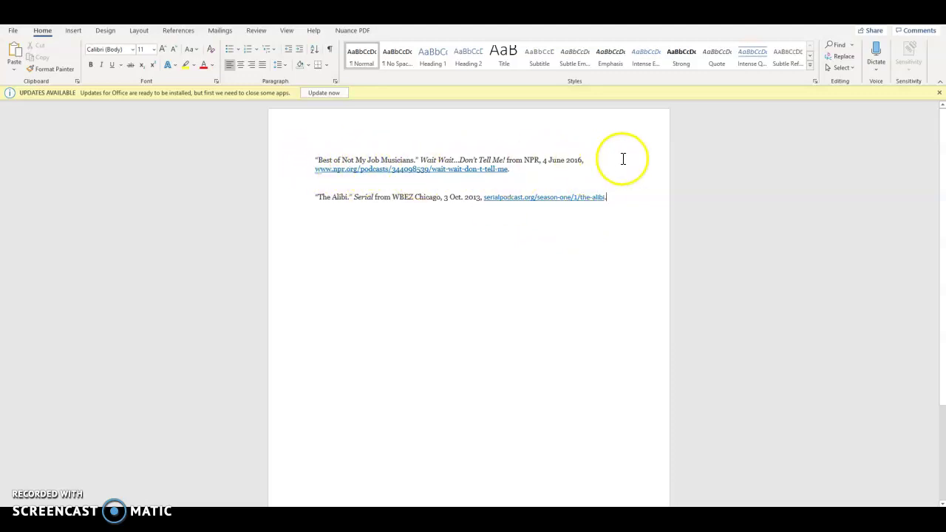
Give the sample "Best of Not My Job Musicians" citation a hanging indent of 0.5".
{"action": "left_click_drag", "start_coordinate": [317, 159], "coordinate": [526, 170]}
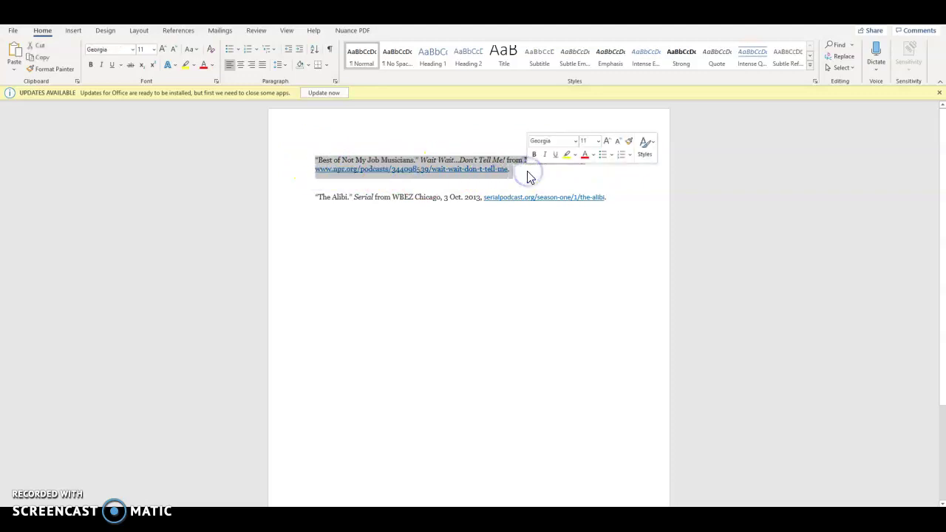
{"action": "left_click", "coordinate": [336, 82]}
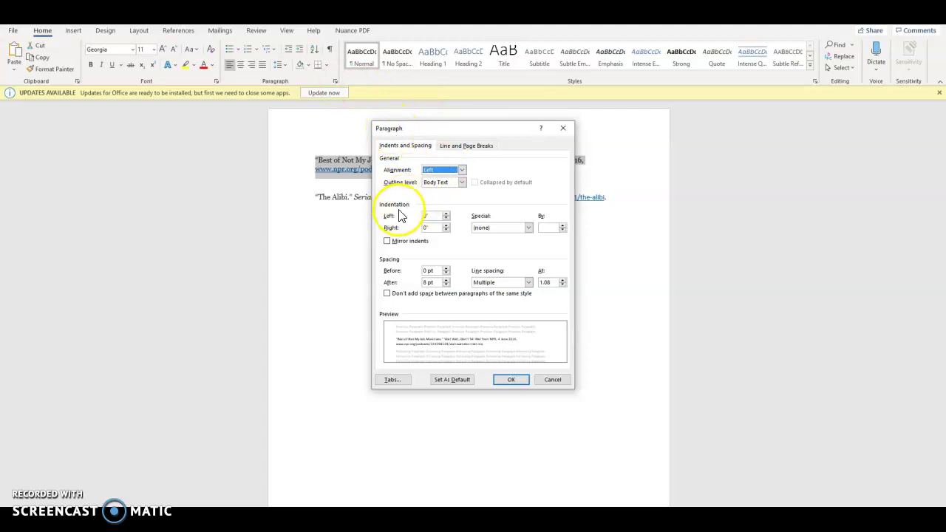
{"action": "left_click", "coordinate": [529, 227]}
{"action": "left_click", "coordinate": [491, 249]}
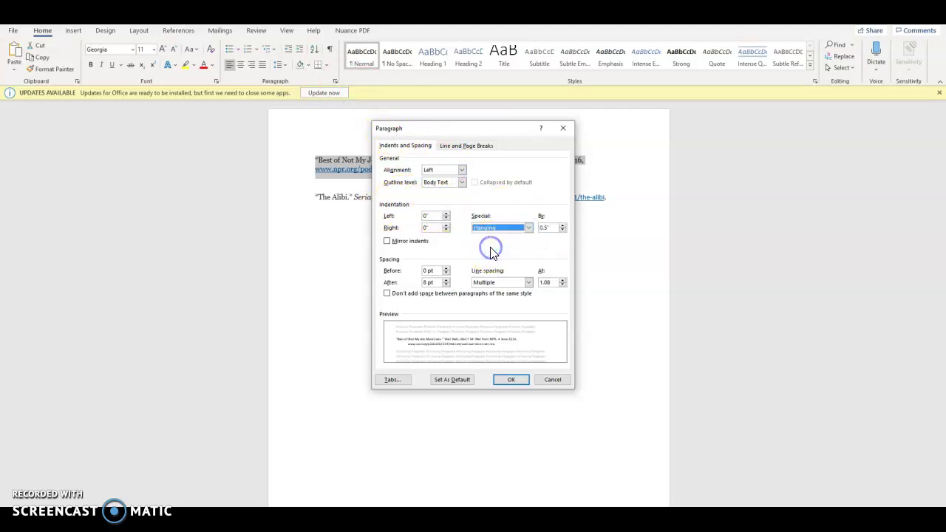
{"action": "left_click", "coordinate": [516, 380]}
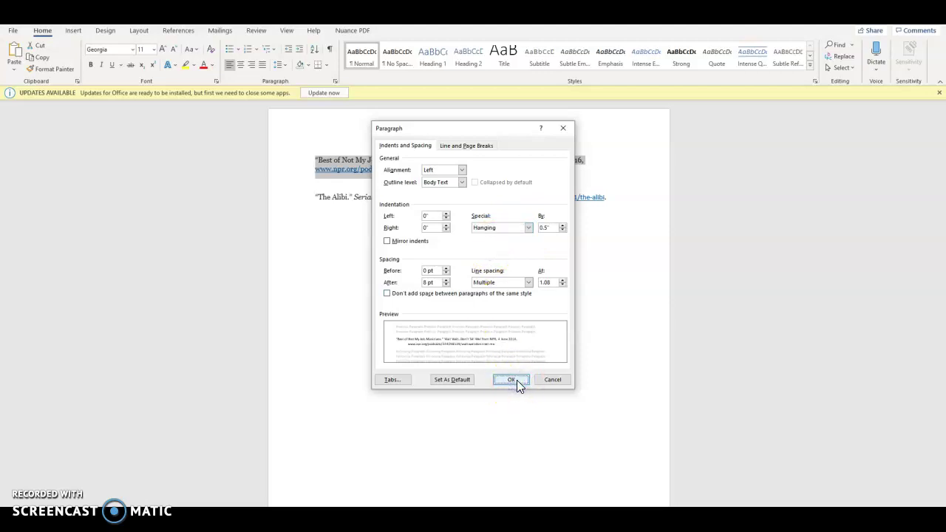
{"action": "left_click", "coordinate": [517, 380]}
{"action": "left_click", "coordinate": [513, 382]}
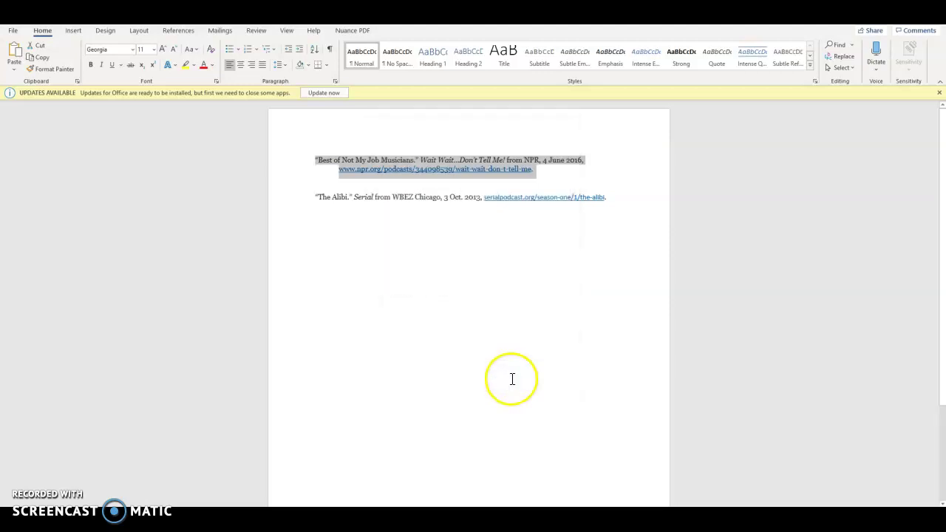
Delete the sample "Best of Not My Job Musicians" citation from the document.
{"action": "left_click", "coordinate": [559, 173]}
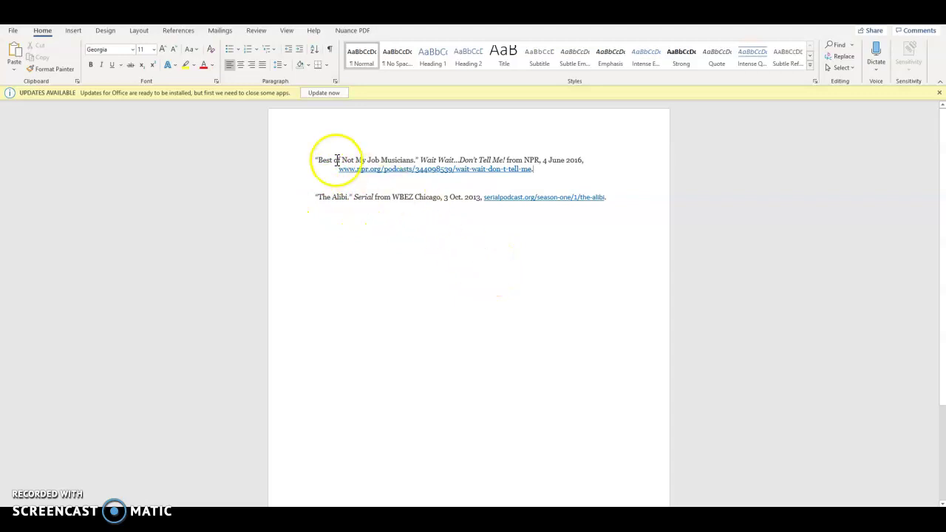
{"action": "left_click_drag", "start_coordinate": [316, 159], "coordinate": [542, 169]}
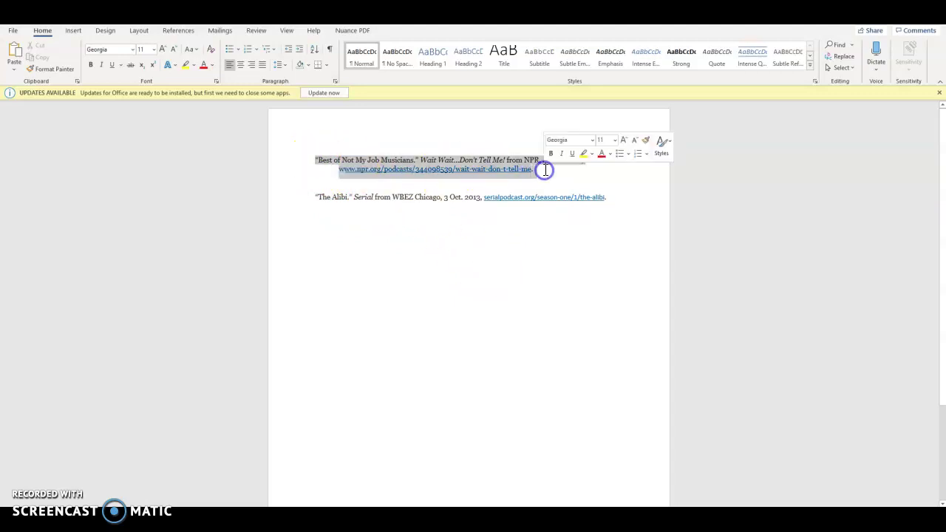
{"action": "key", "text": "BackSpace"}
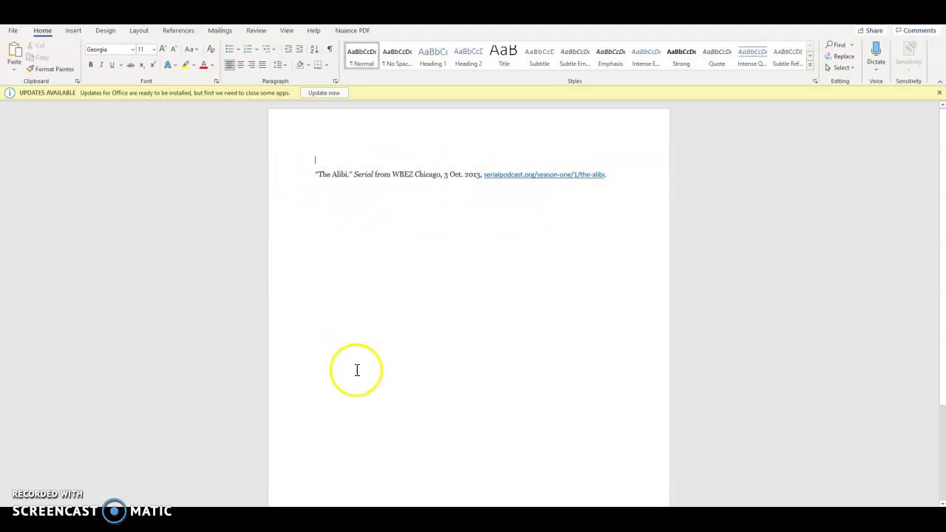
Switch to the Purdue OWL page in Chrome and look through its Other Common Sources examples, from digital files back to interviews.
{"action": "left_click", "coordinate": [333, 516]}
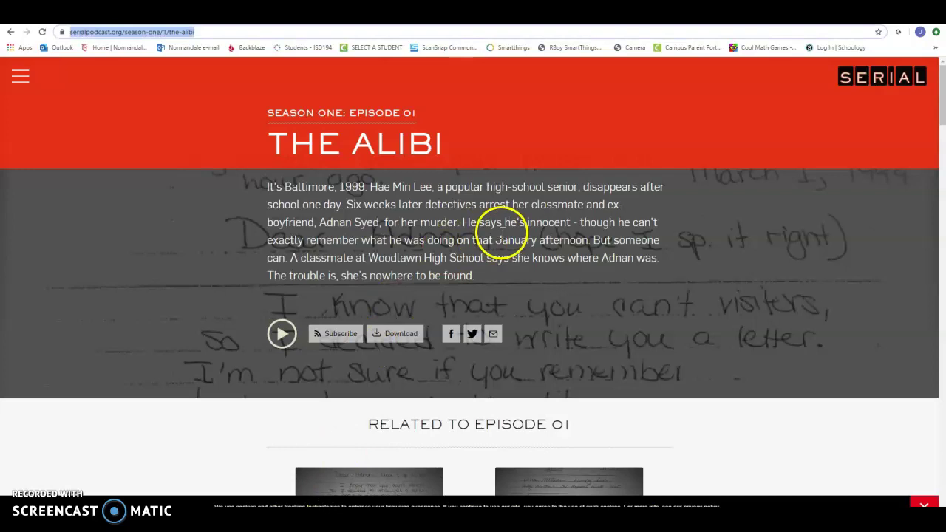
{"action": "left_click", "coordinate": [584, 17]}
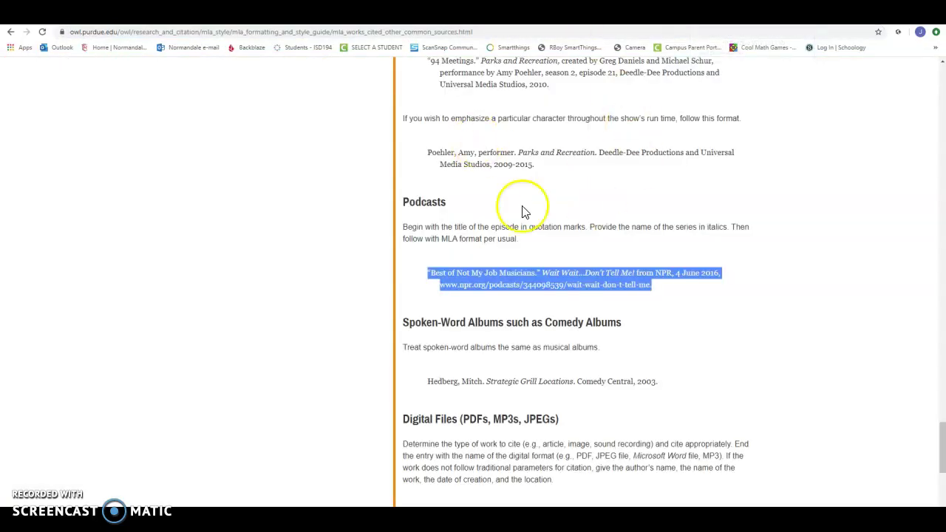
{"action": "left_click", "coordinate": [737, 339]}
{"action": "scroll", "coordinate": [564, 262], "scroll_direction": "down", "scroll_amount": 5}
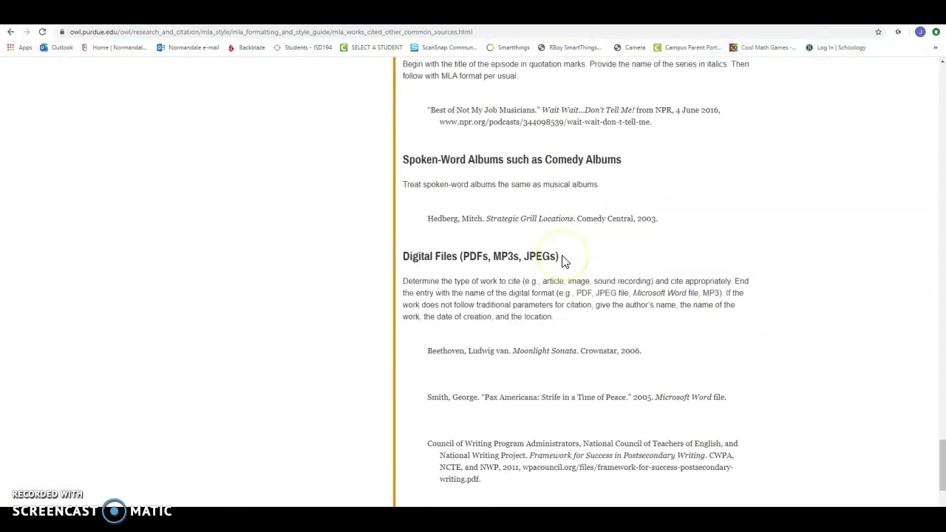
{"action": "scroll", "coordinate": [564, 262], "scroll_direction": "up", "scroll_amount": 20}
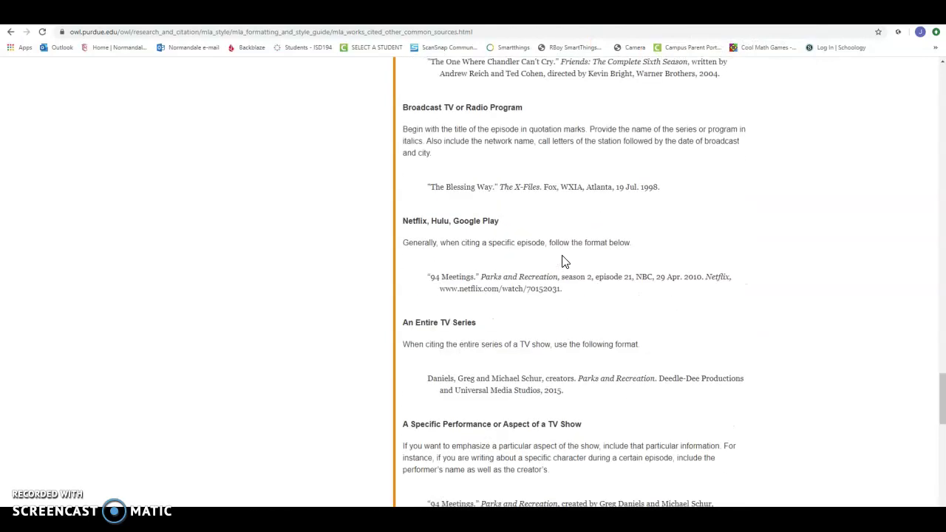
{"action": "scroll", "coordinate": [564, 262], "scroll_direction": "up", "scroll_amount": 15}
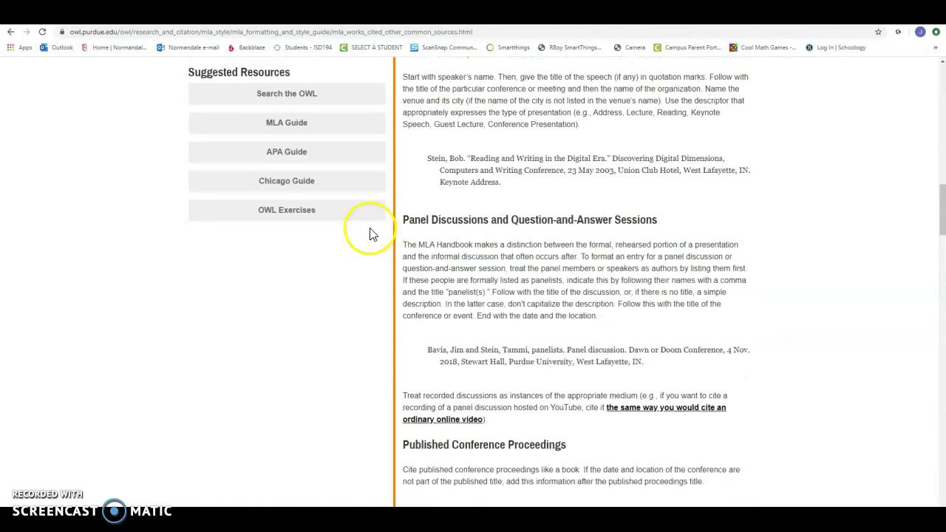
{"action": "scroll", "coordinate": [340, 214], "scroll_direction": "up", "scroll_amount": 2}
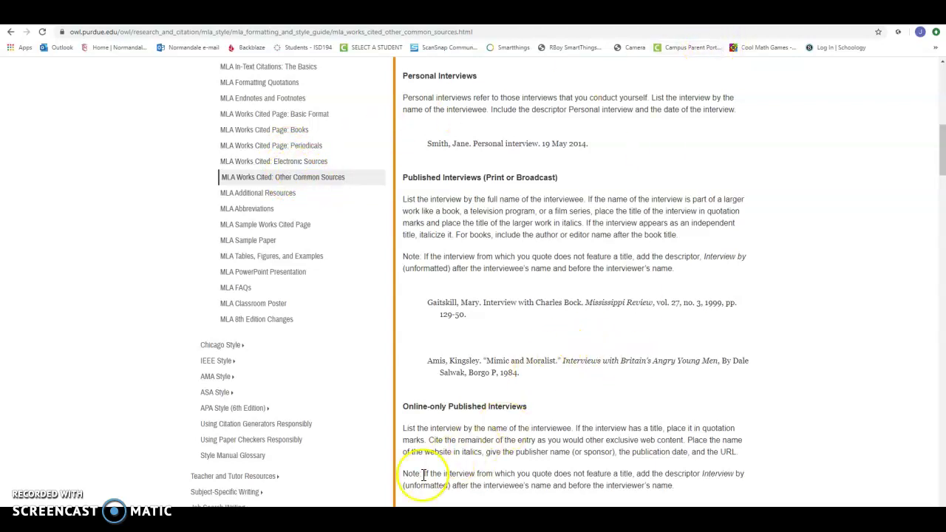
Look at the Alibi citation in Word, and return to the beginning of the Purdue OWL's Other Common Sources page in Chrome.
{"action": "left_click", "coordinate": [403, 516]}
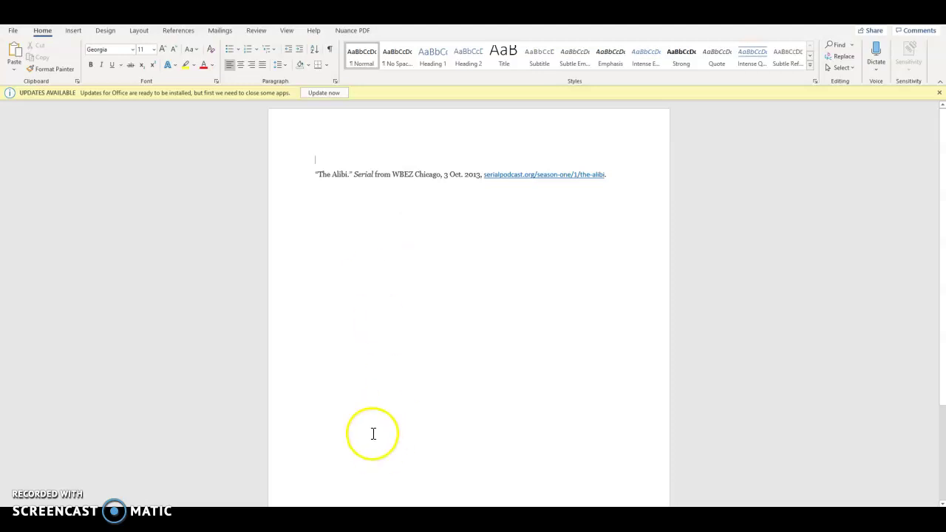
{"action": "mouse_move", "coordinate": [326, 527]}
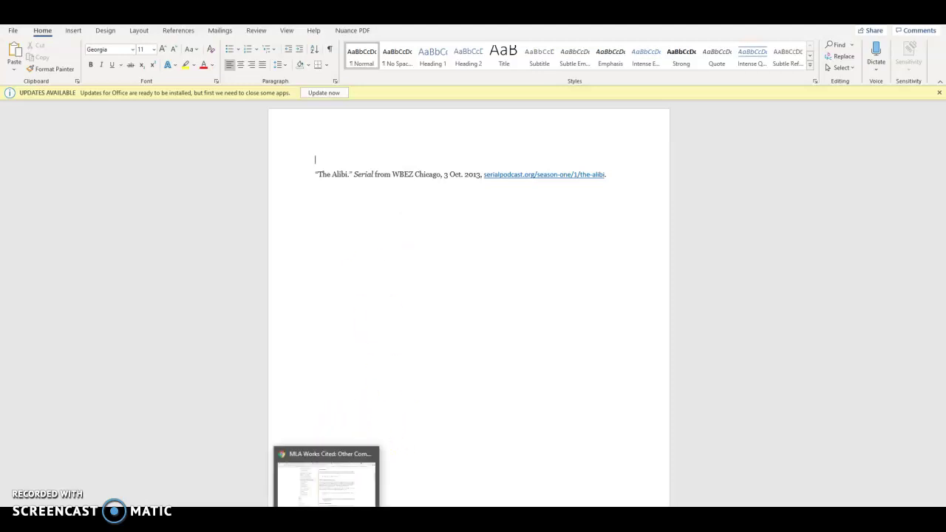
{"action": "left_click", "coordinate": [326, 480]}
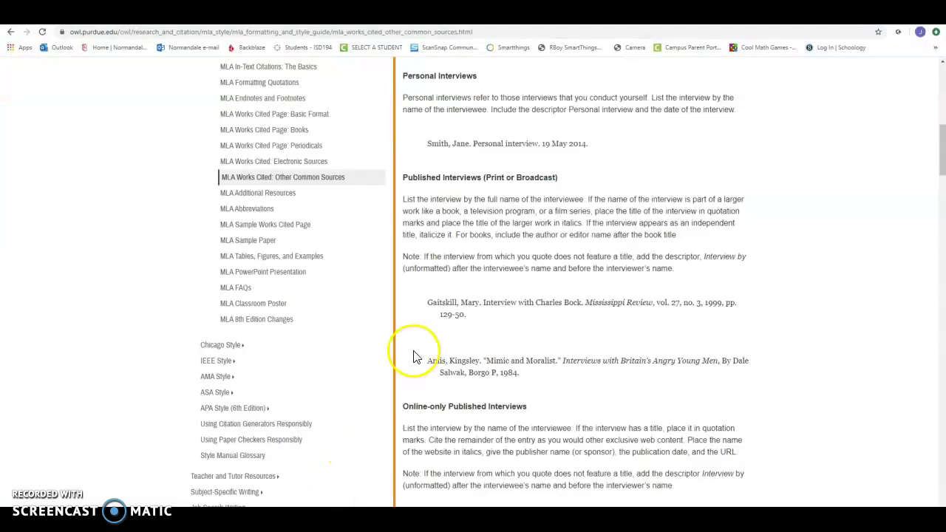
{"action": "scroll", "coordinate": [520, 453], "scroll_direction": "up", "scroll_amount": 8}
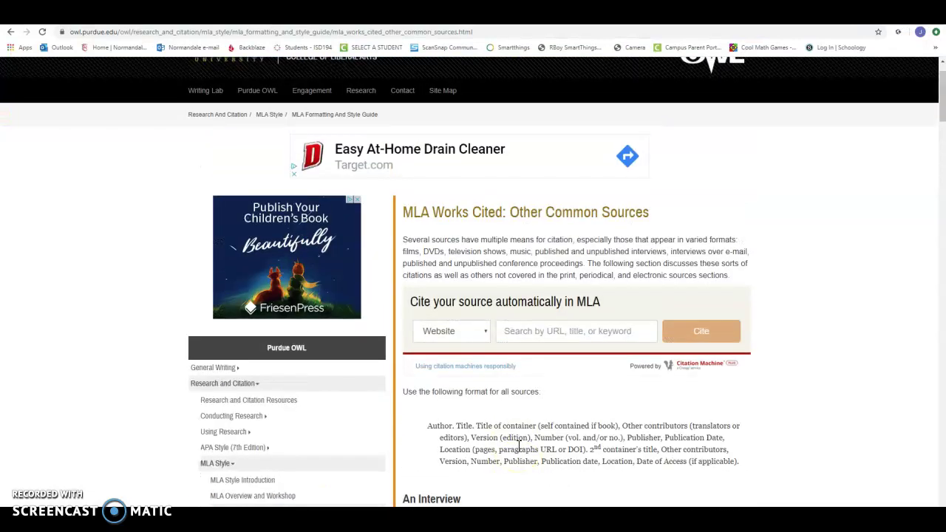
{"action": "scroll", "coordinate": [520, 452], "scroll_direction": "up", "scroll_amount": 1}
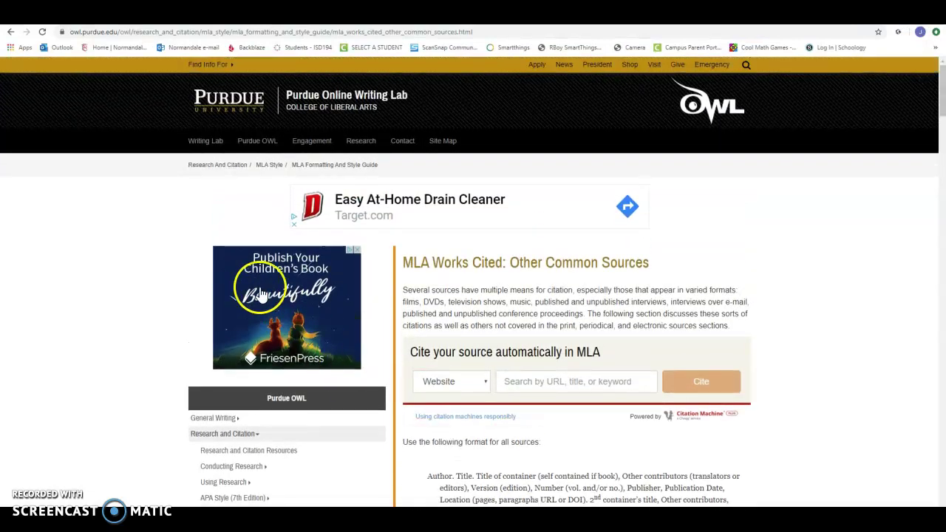